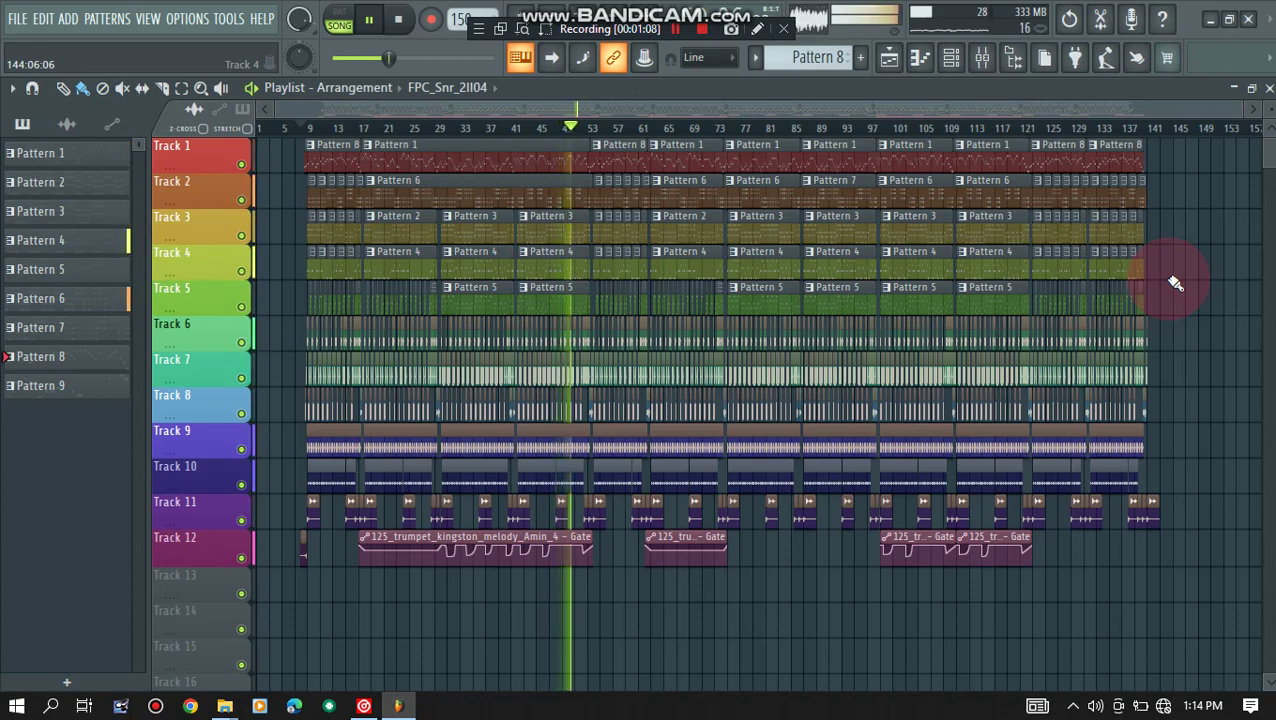
# - Make Pattern 8 the active pattern from its middle clip on Track 1 and inspect the channel rack and mixer
pyautogui.click(607, 165)
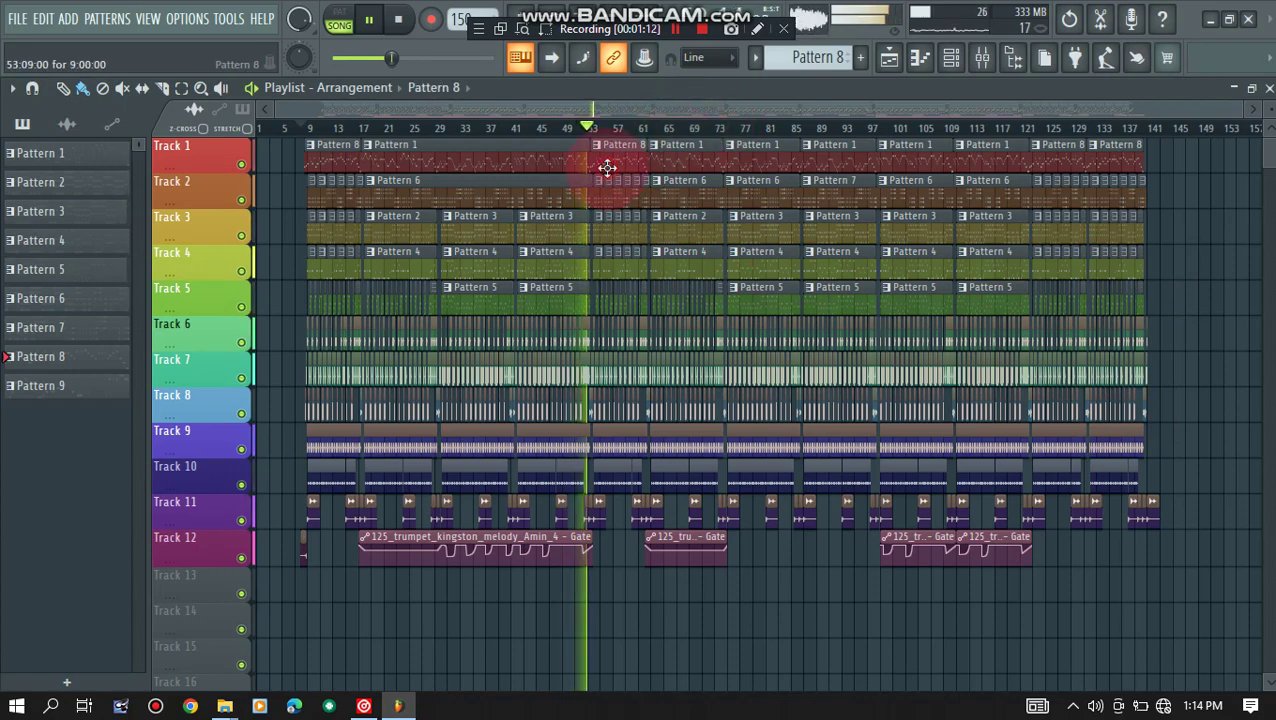
pyautogui.click(955, 58)
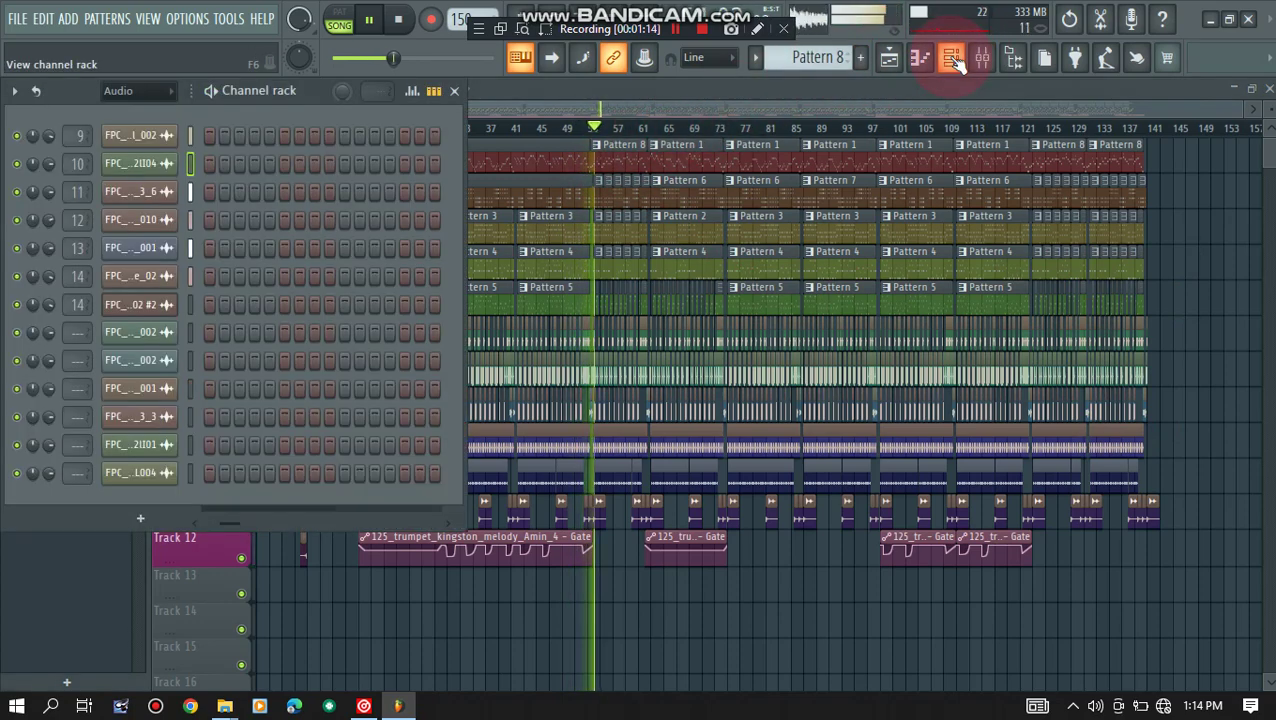
pyautogui.click(955, 58)
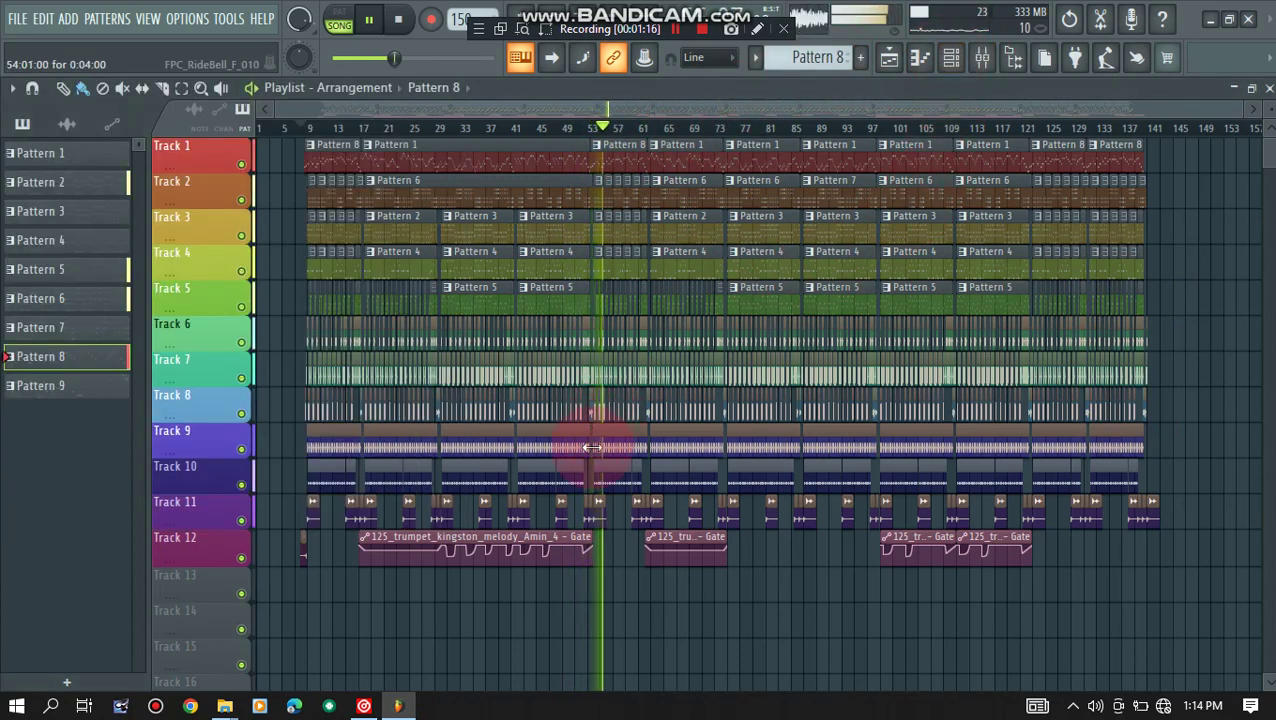
pyautogui.click(982, 57)
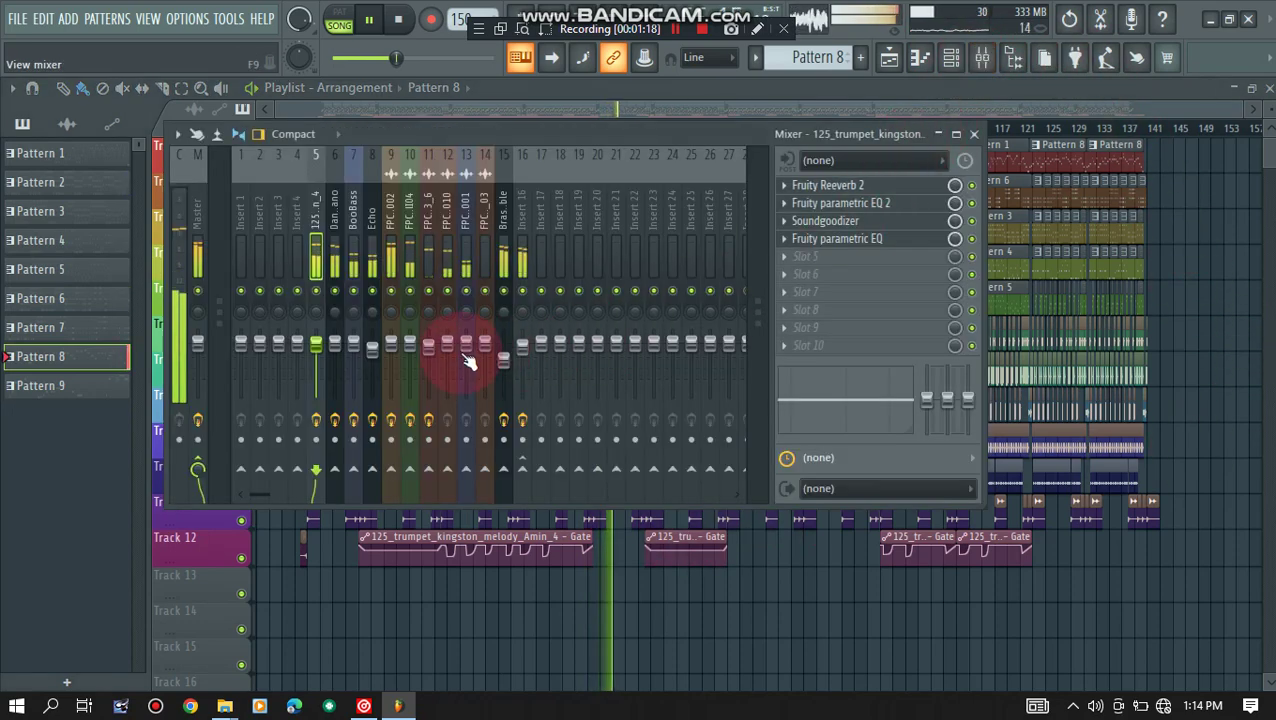
pyautogui.click(973, 133)
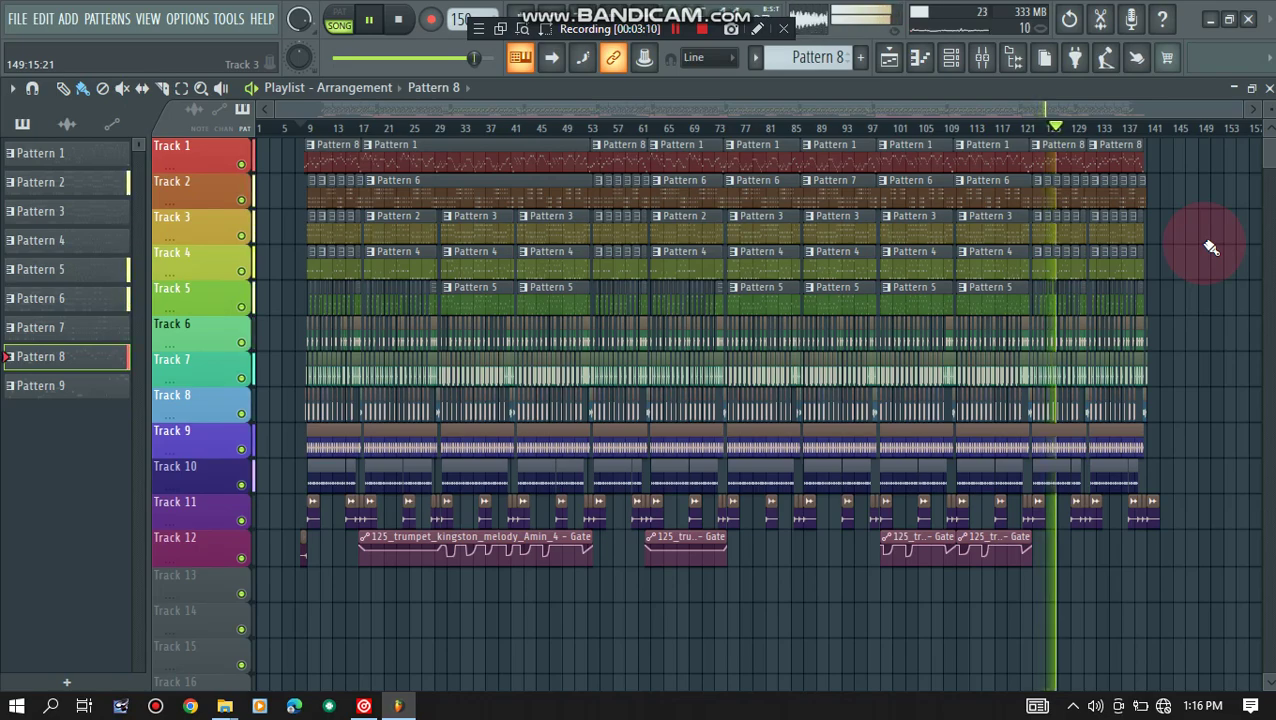
# - Examine the arrangement's closing section around bars 123 to 141 and the notes of the last Pattern 8 clip on Track 1
pyautogui.scroll(4, 1225, 336)
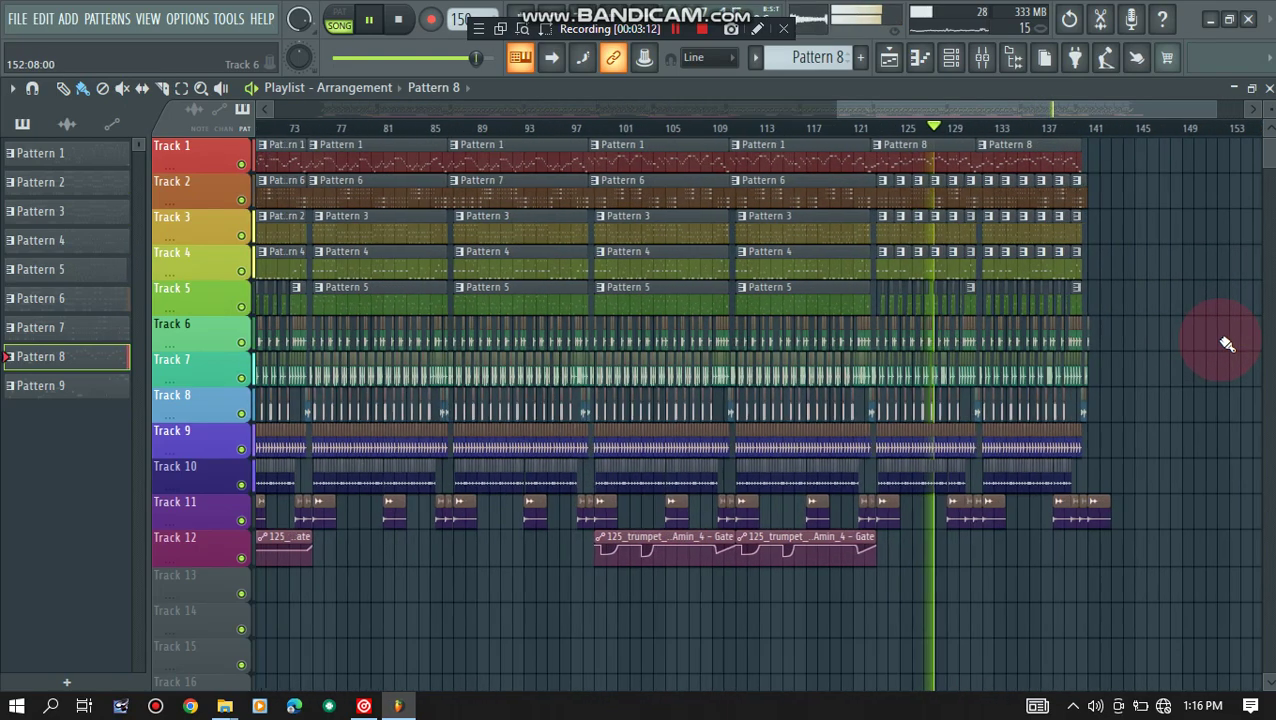
pyautogui.scroll(5, 870, 335)
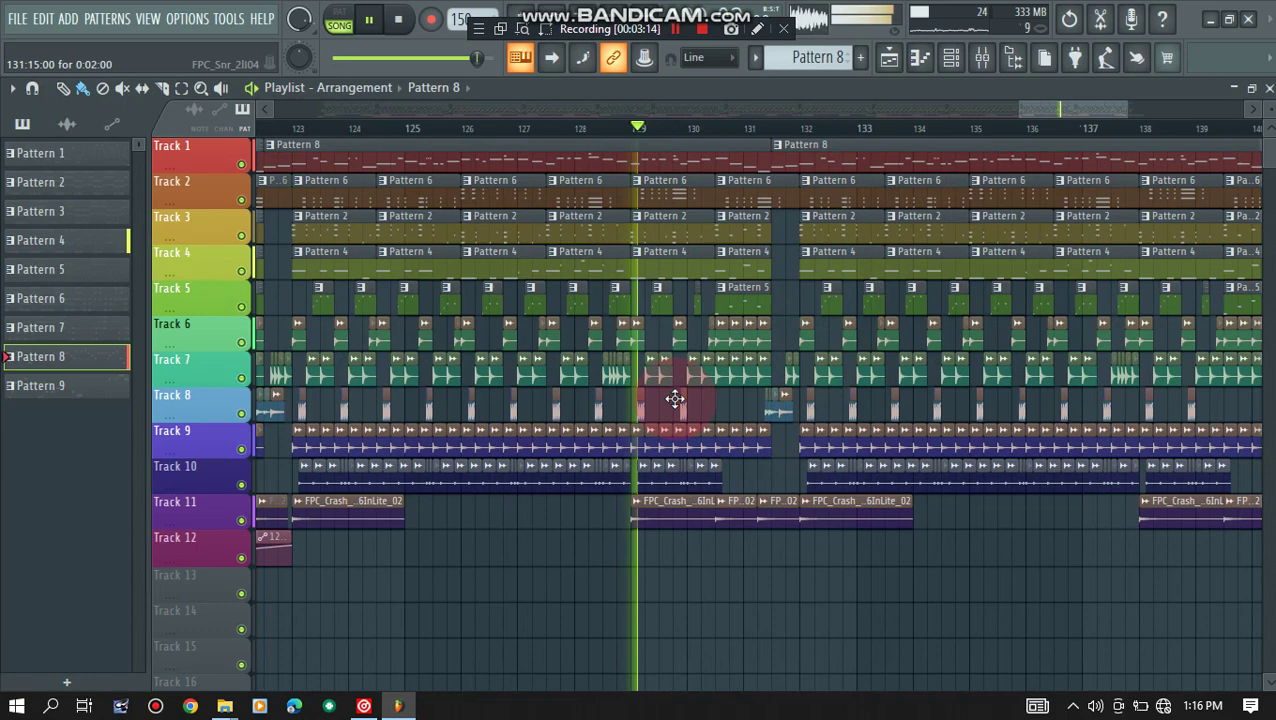
pyautogui.scroll(2, 1082, 387)
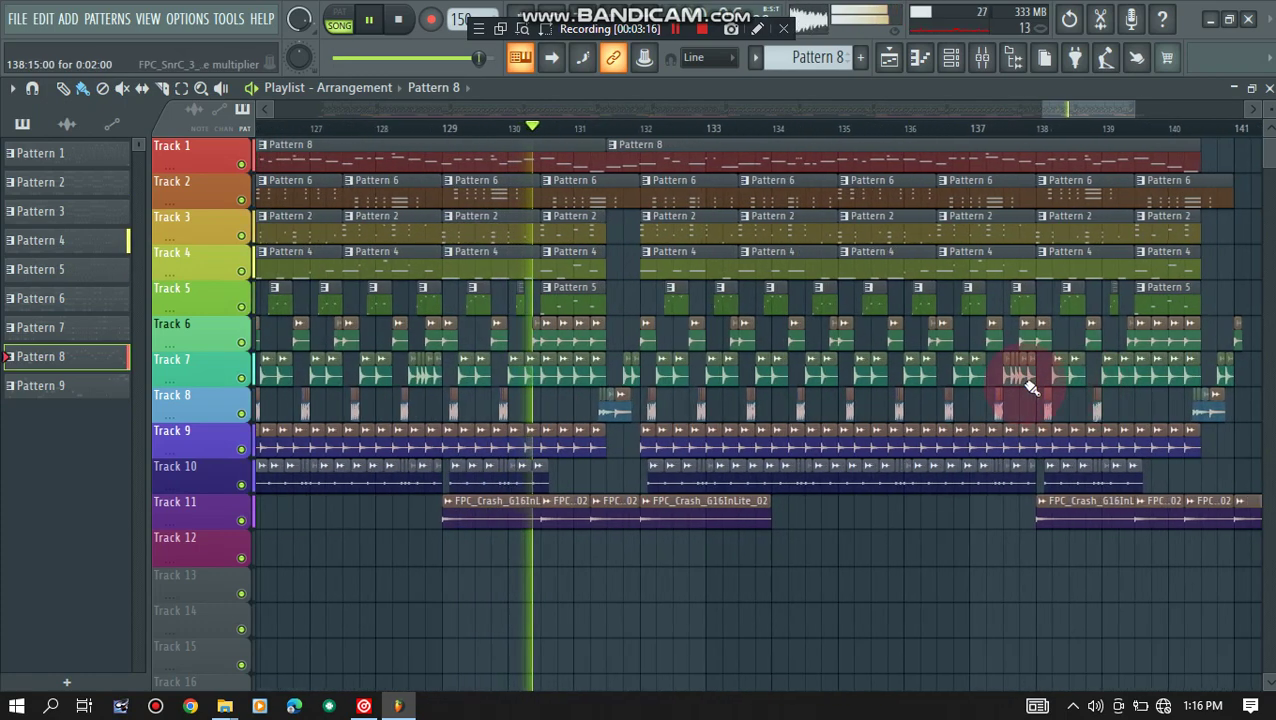
pyautogui.scroll(-2, 688, 444)
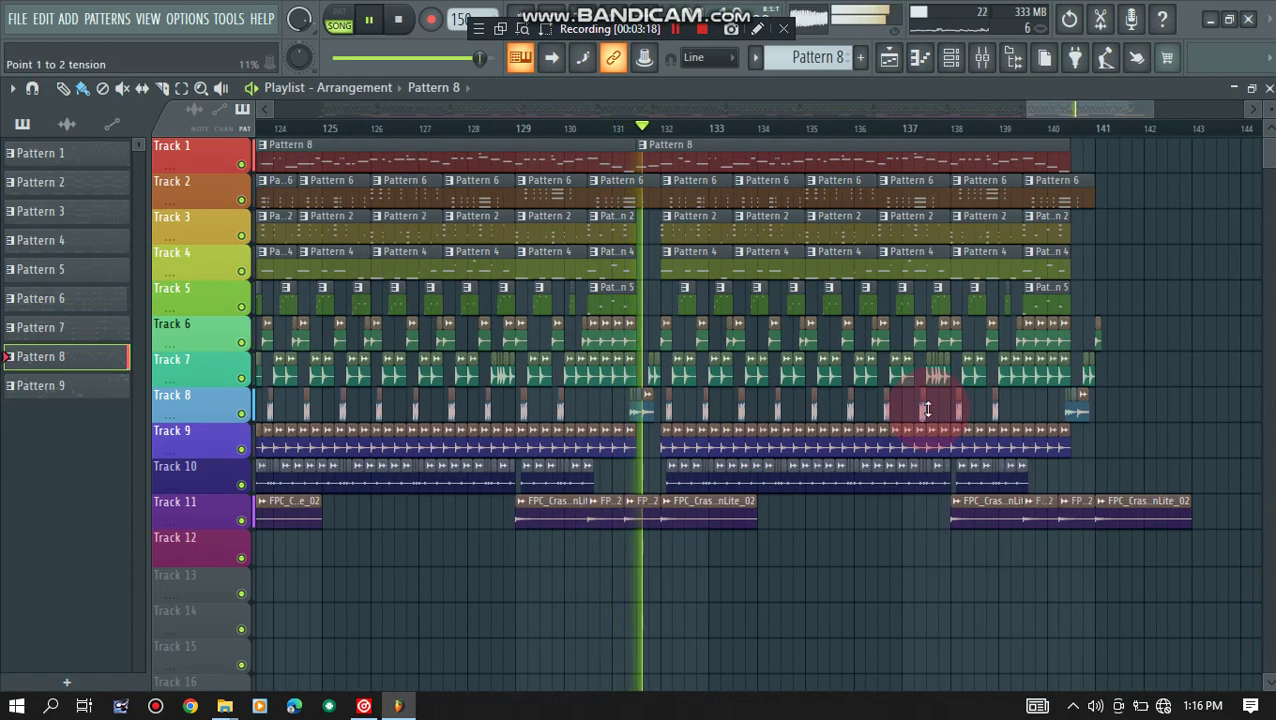
pyautogui.scroll(-1, 995, 407)
pyautogui.scroll(-4, 1134, 381)
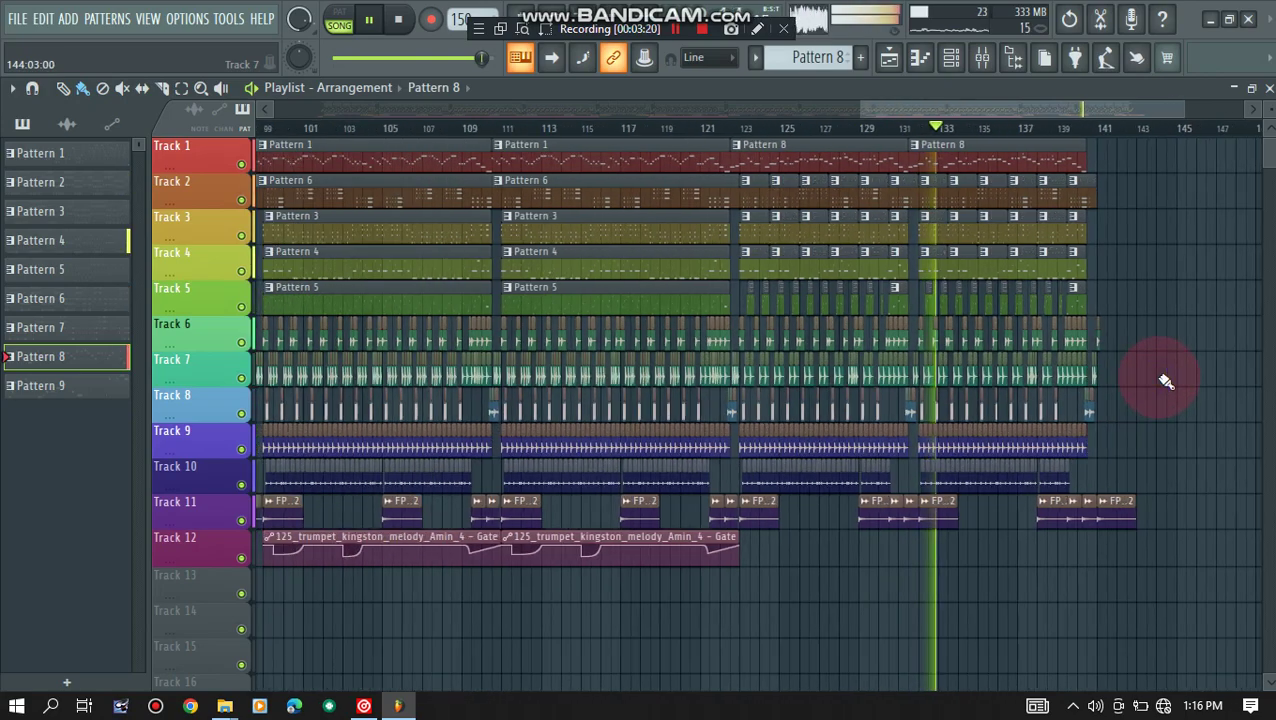
pyautogui.scroll(-6, 1195, 378)
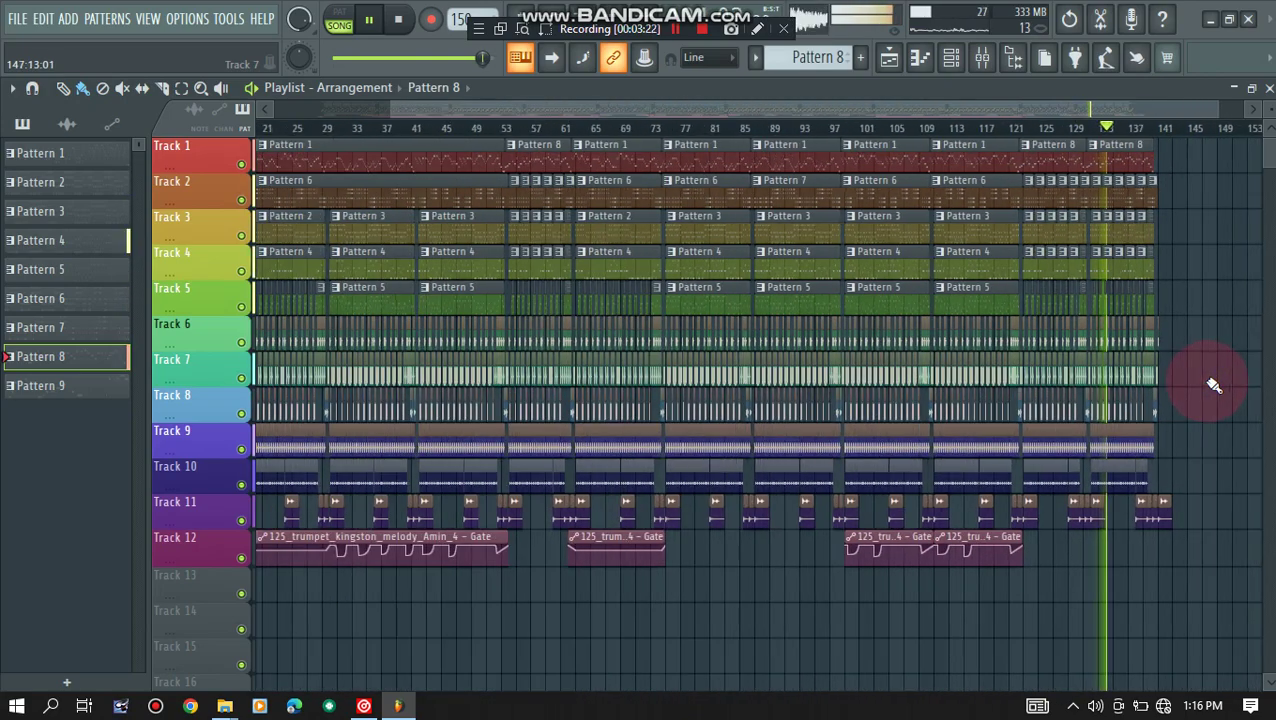
pyautogui.scroll(-1, 1190, 383)
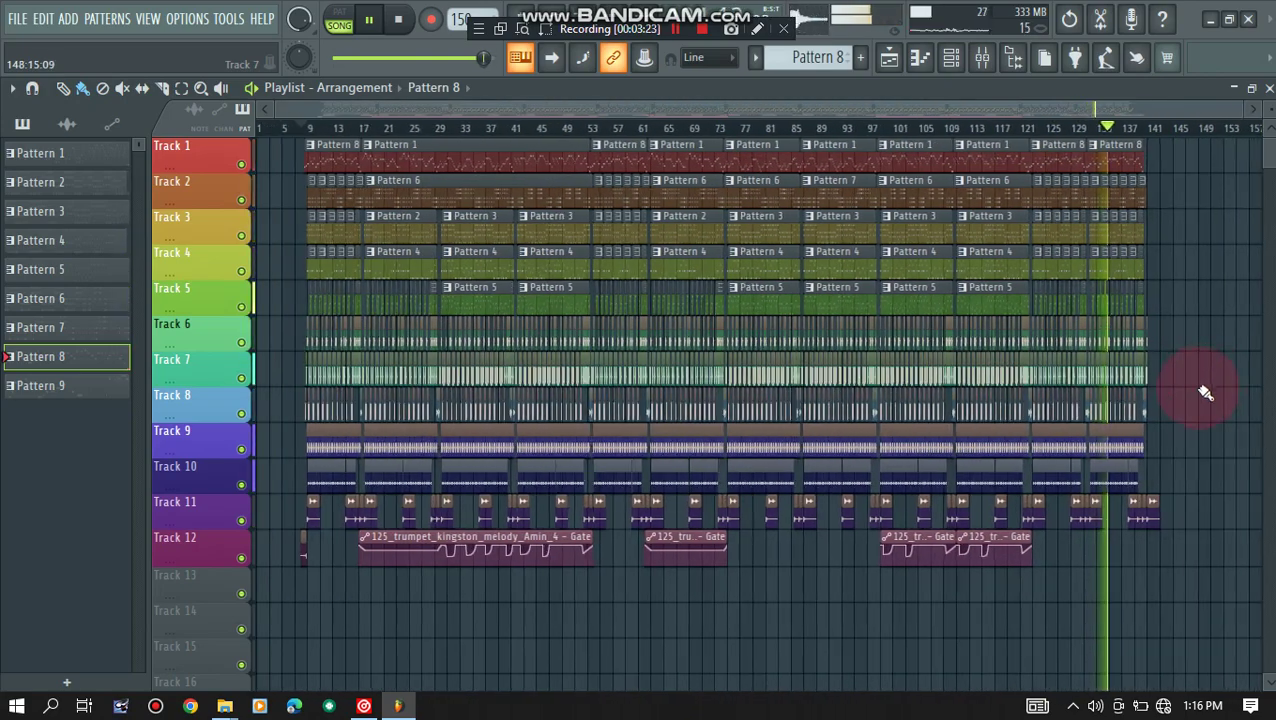
pyautogui.doubleClick(1099, 159)
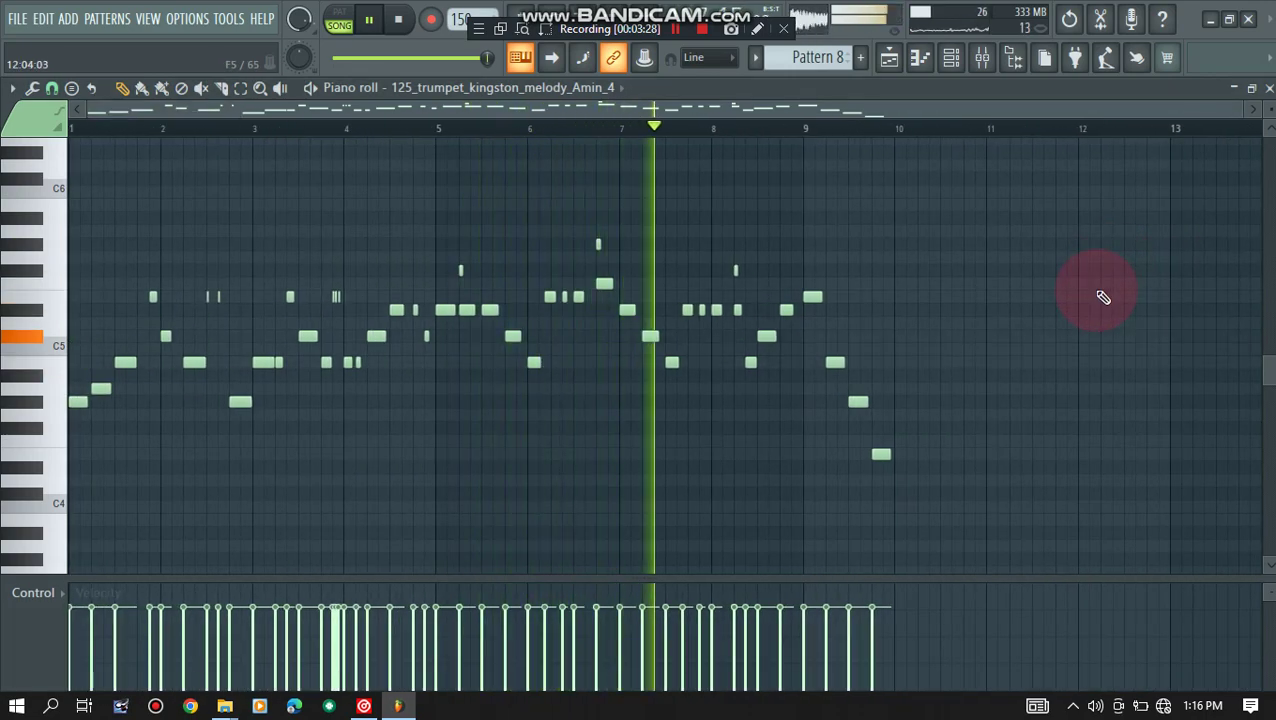
pyautogui.click(1269, 88)
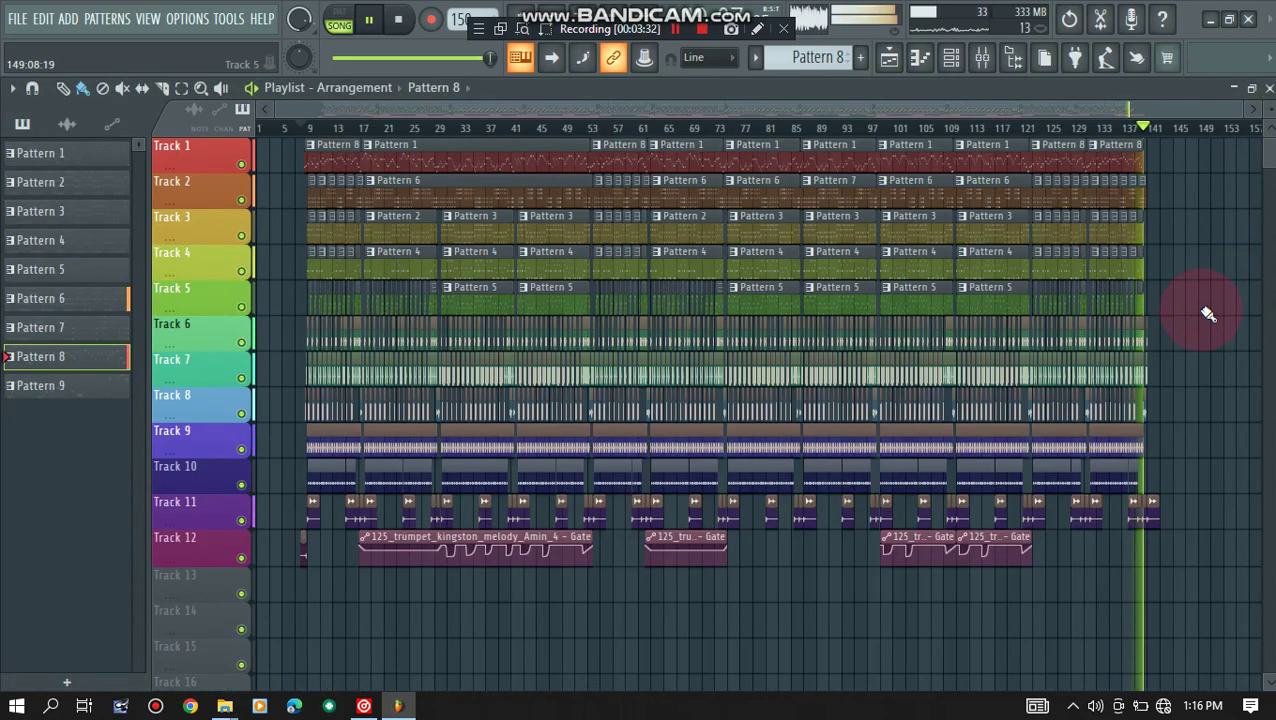
# - Solo Track 1, restart playback from about bar 8, and view the first Pattern 8 clip's notes in the piano roll
pyautogui.rightClick(241, 165)
pyautogui.click(302, 128)
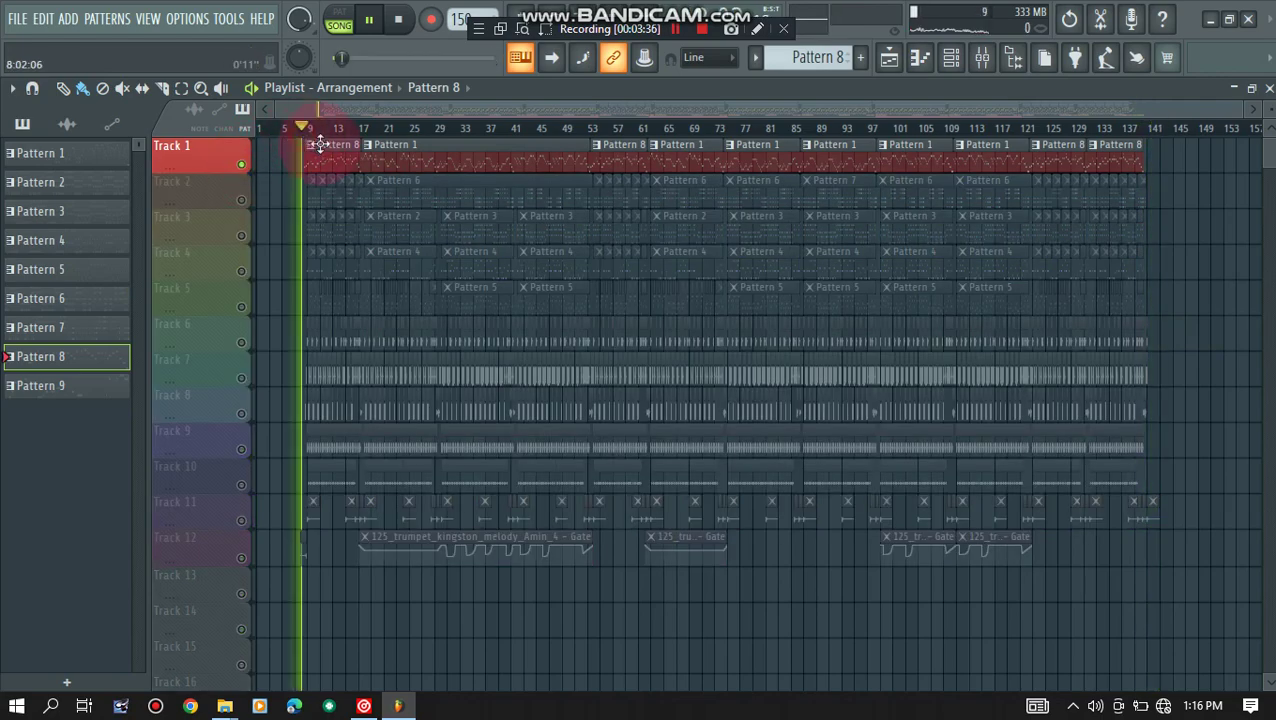
pyautogui.doubleClick(343, 155)
pyautogui.keyDown('ctrl'); pyautogui.scroll(3, 684, 262); pyautogui.keyUp('ctrl')
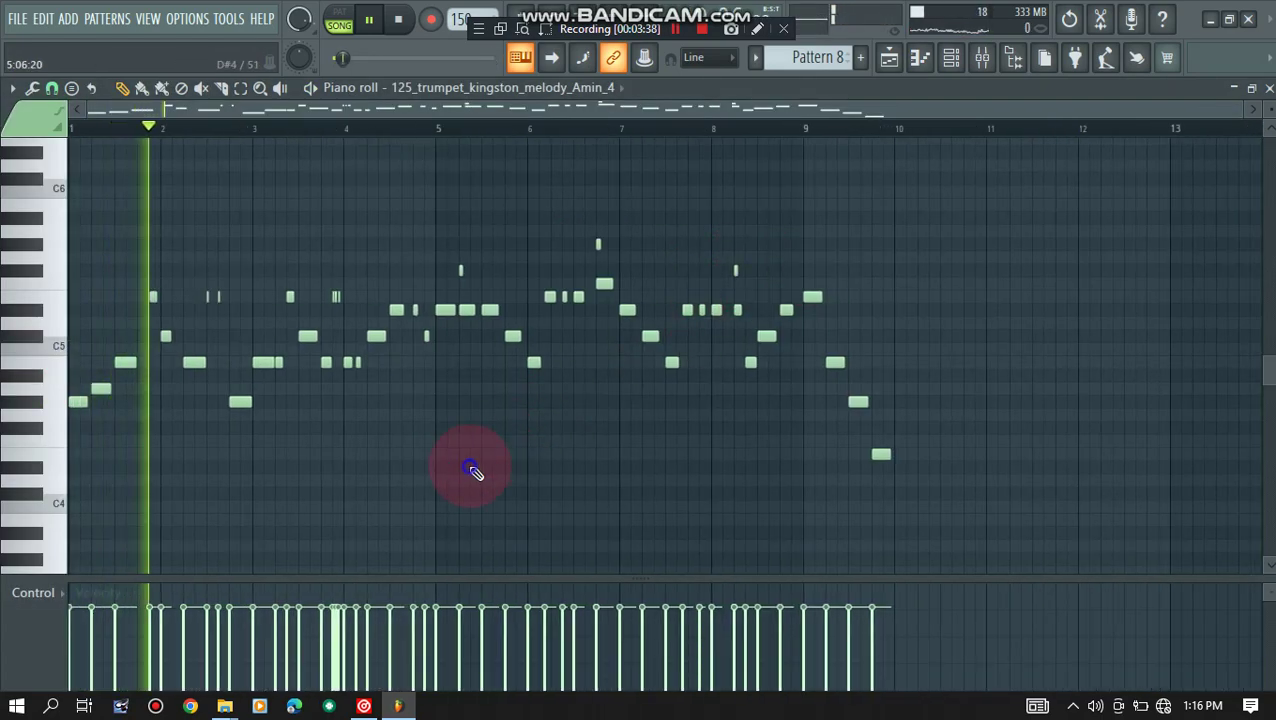
pyautogui.click(1267, 89)
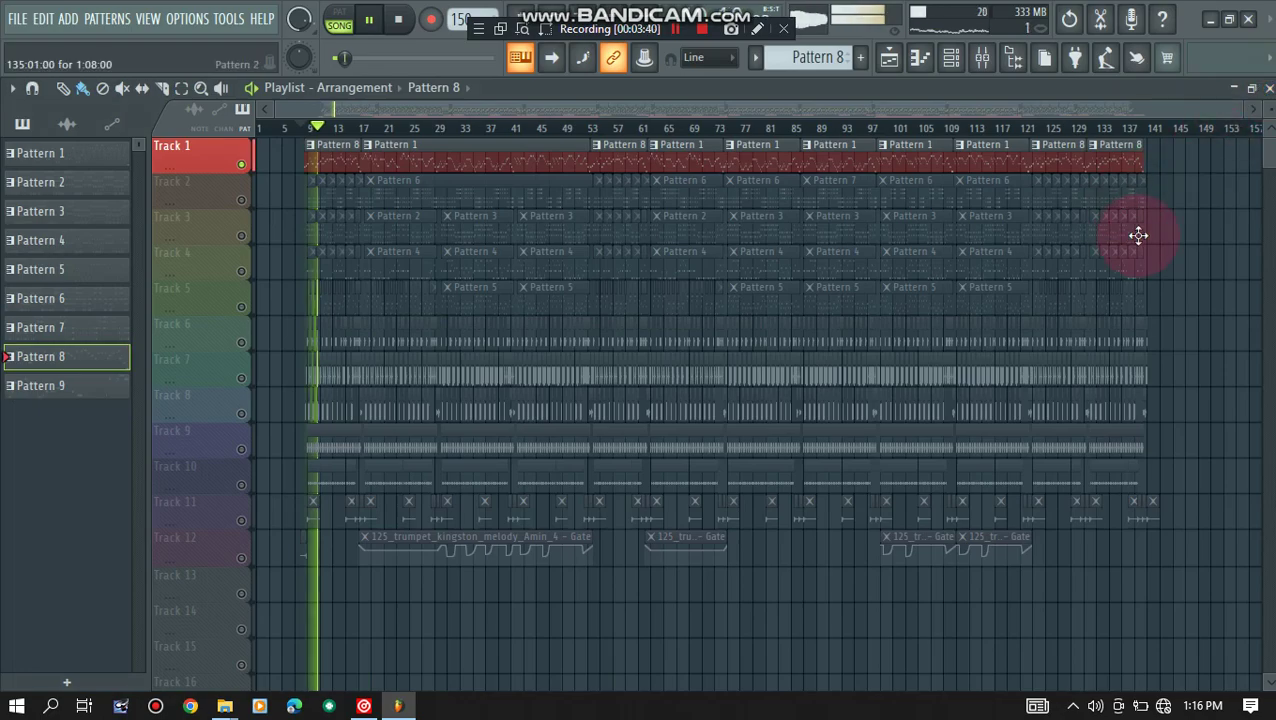
# - Examine the trumpet melody notes of the first Pattern 1 clip on Track 1 in the piano roll
pyautogui.doubleClick(422, 156)
pyautogui.keyDown('ctrl'); pyautogui.scroll(-1, 263, 162); pyautogui.keyUp('ctrl')
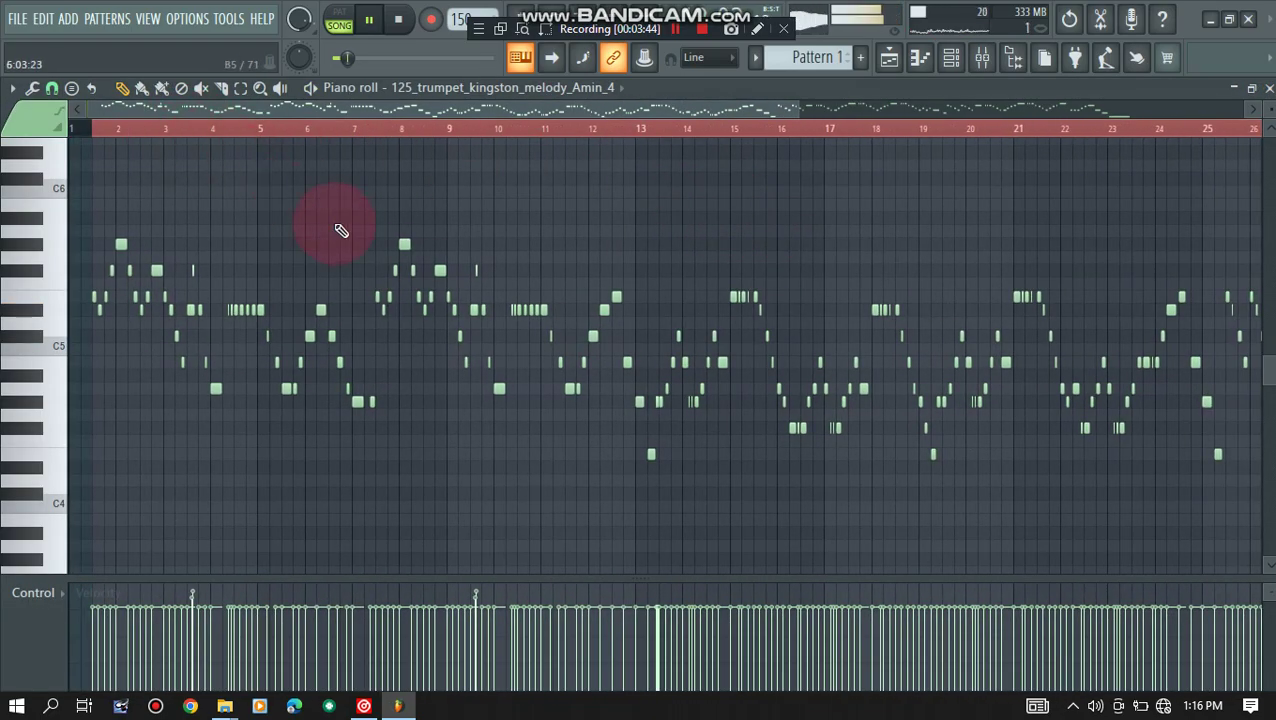
pyautogui.keyDown('ctrl'); pyautogui.scroll(-4, 341, 231); pyautogui.keyUp('ctrl')
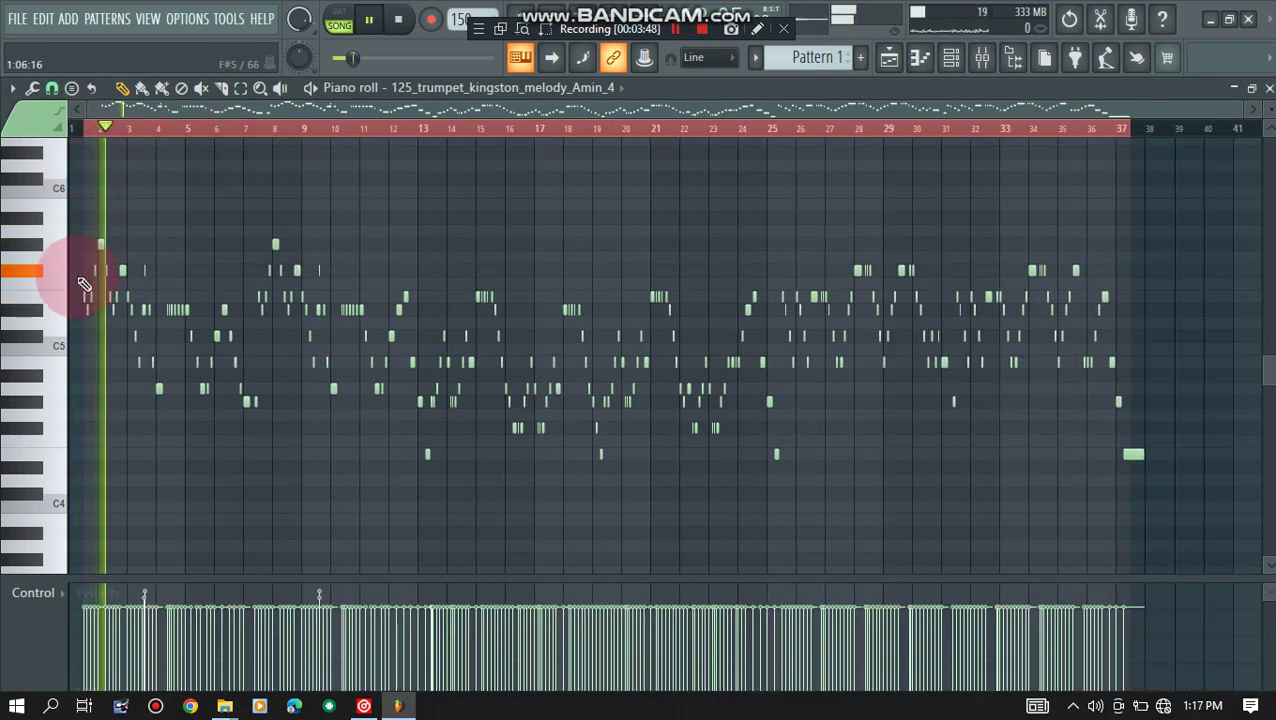
pyautogui.keyDown('ctrl'); pyautogui.scroll(4, 80, 291); pyautogui.keyUp('ctrl')
pyautogui.keyDown('ctrl'); pyautogui.scroll(4, 157, 293); pyautogui.keyUp('ctrl')
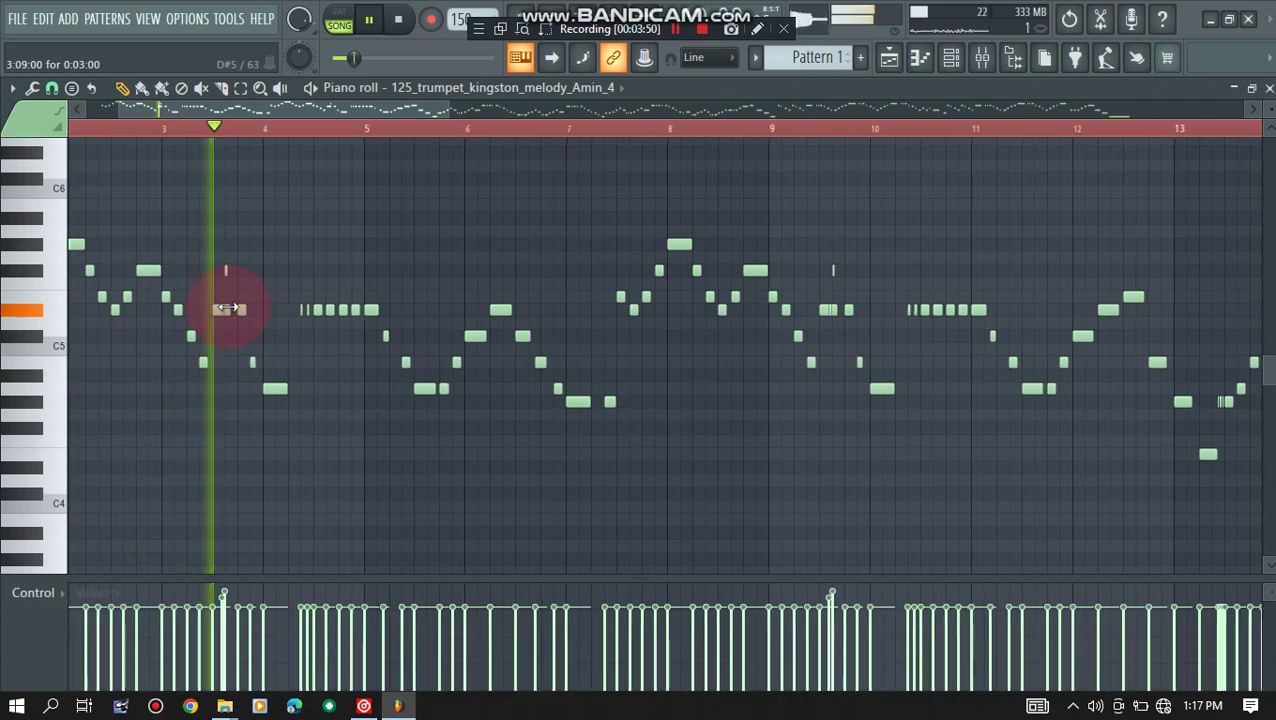
pyautogui.keyDown('ctrl'); pyautogui.scroll(-2, 170, 333); pyautogui.keyUp('ctrl')
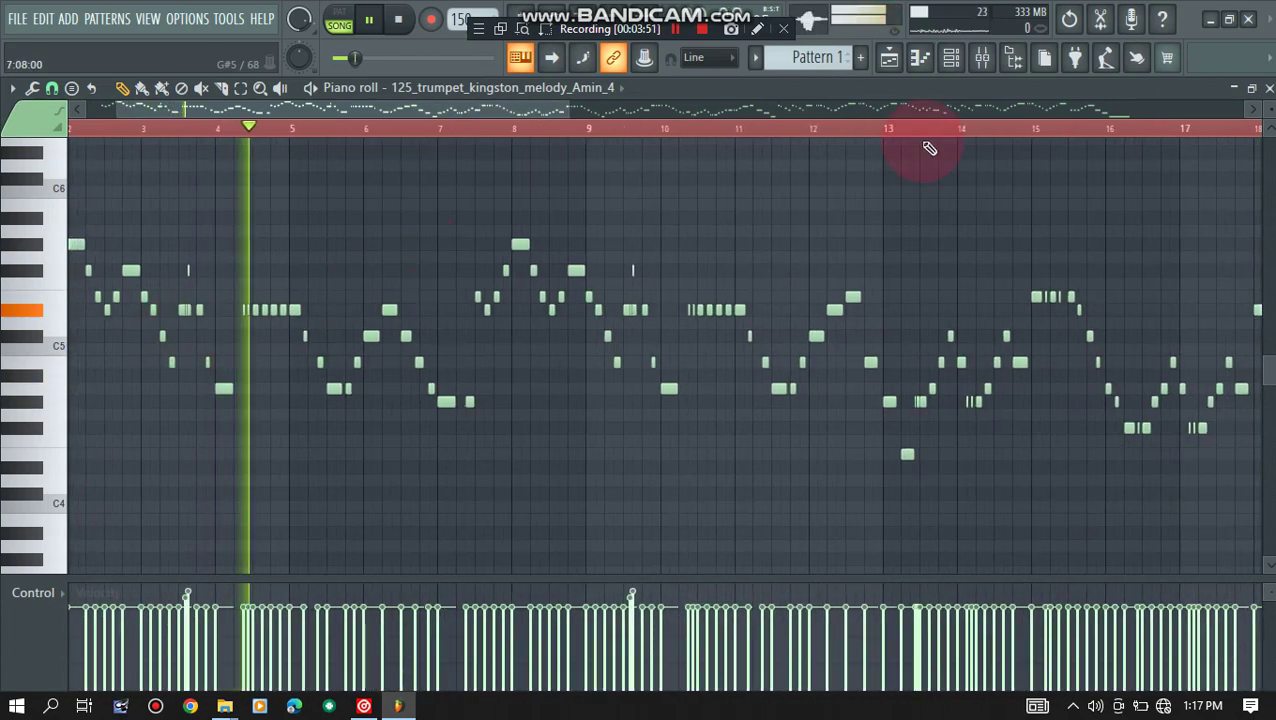
pyautogui.click(1268, 88)
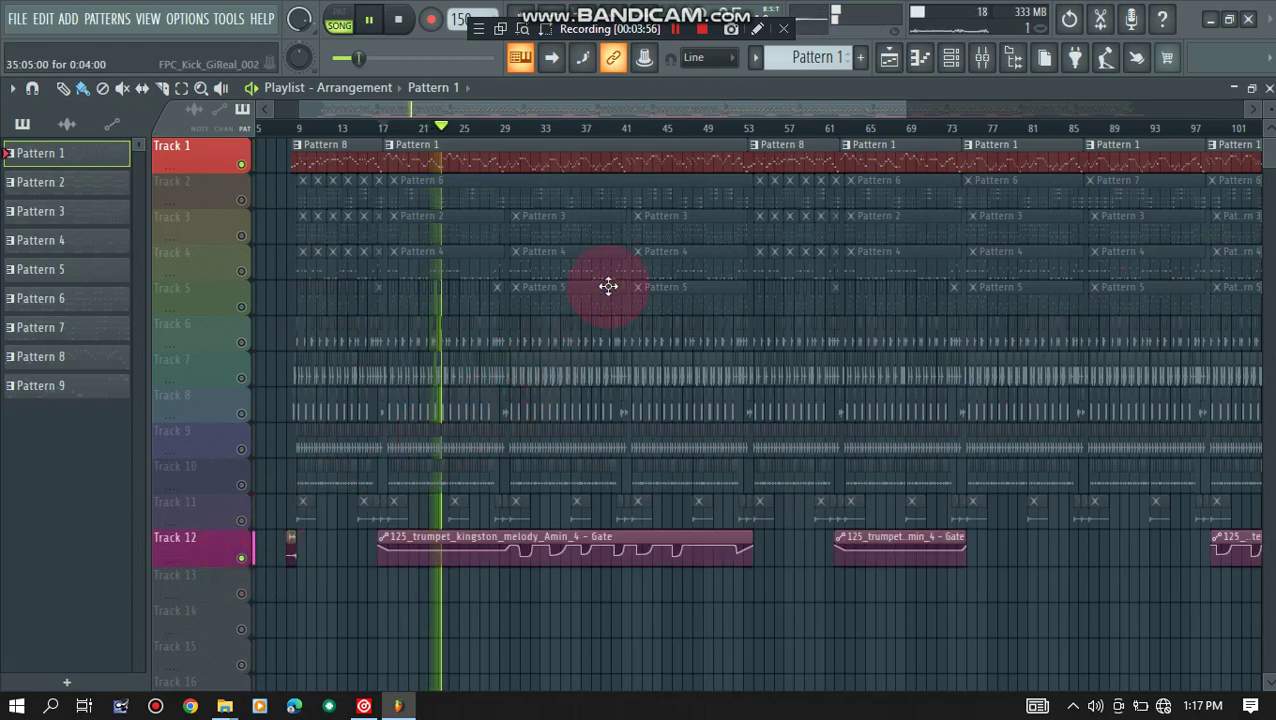
# - Reopen Pattern 1 in the piano roll and follow its trumpet melody from about bar 8 to bar 16 during playback
pyautogui.doubleClick(680, 153)
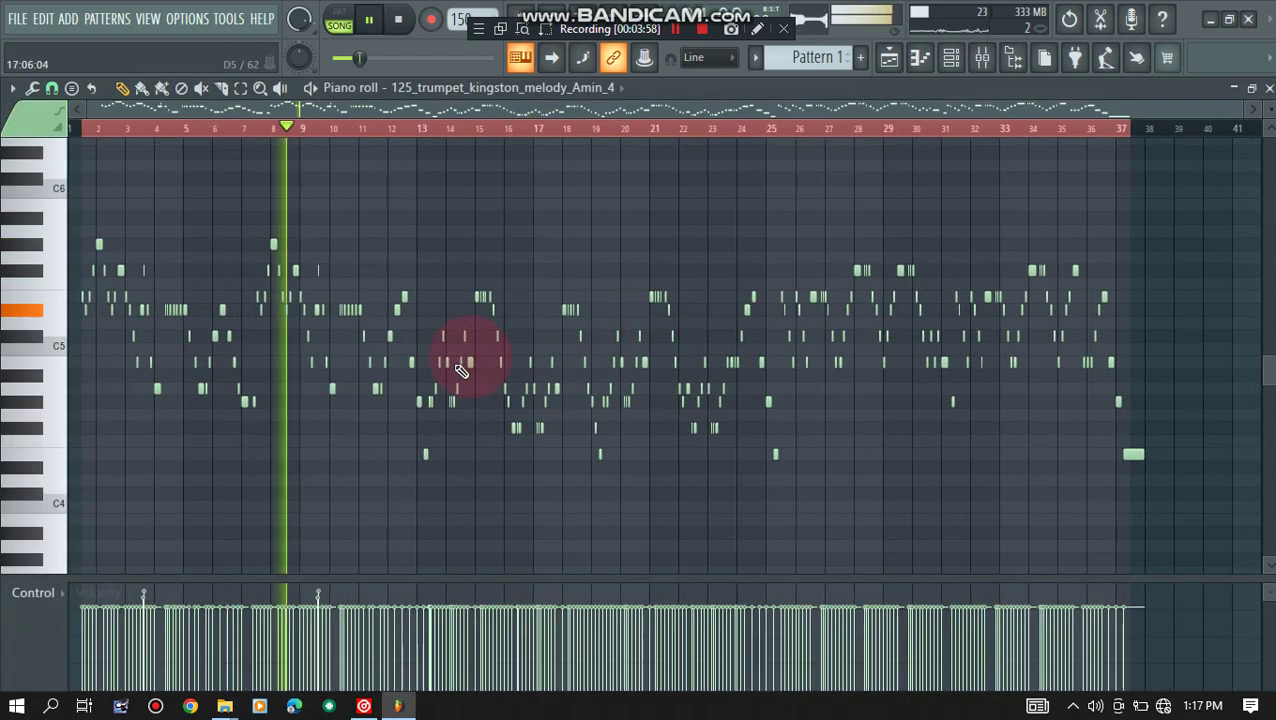
pyautogui.keyDown('ctrl'); pyautogui.scroll(2, 296, 436); pyautogui.keyUp('ctrl')
pyautogui.keyDown('ctrl'); pyautogui.scroll(2, 370, 455); pyautogui.keyUp('ctrl')
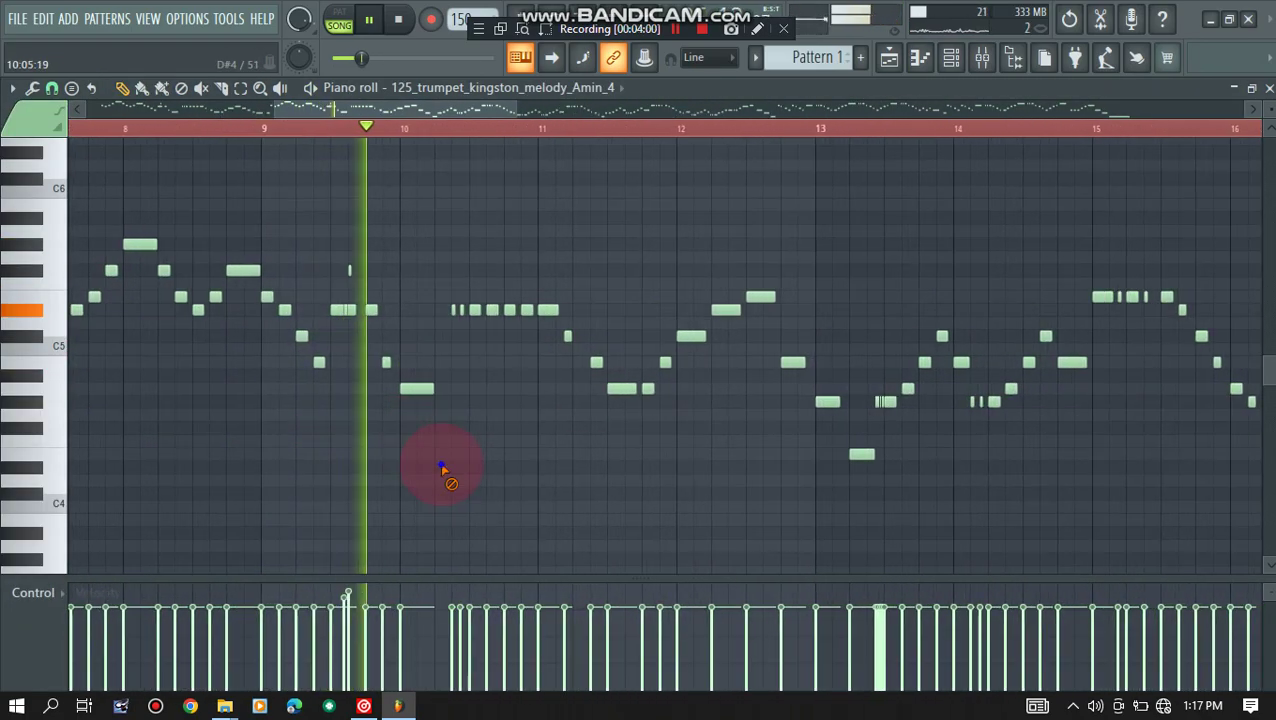
pyautogui.keyDown('ctrl'); pyautogui.scroll(-1, 302, 462); pyautogui.keyUp('ctrl')
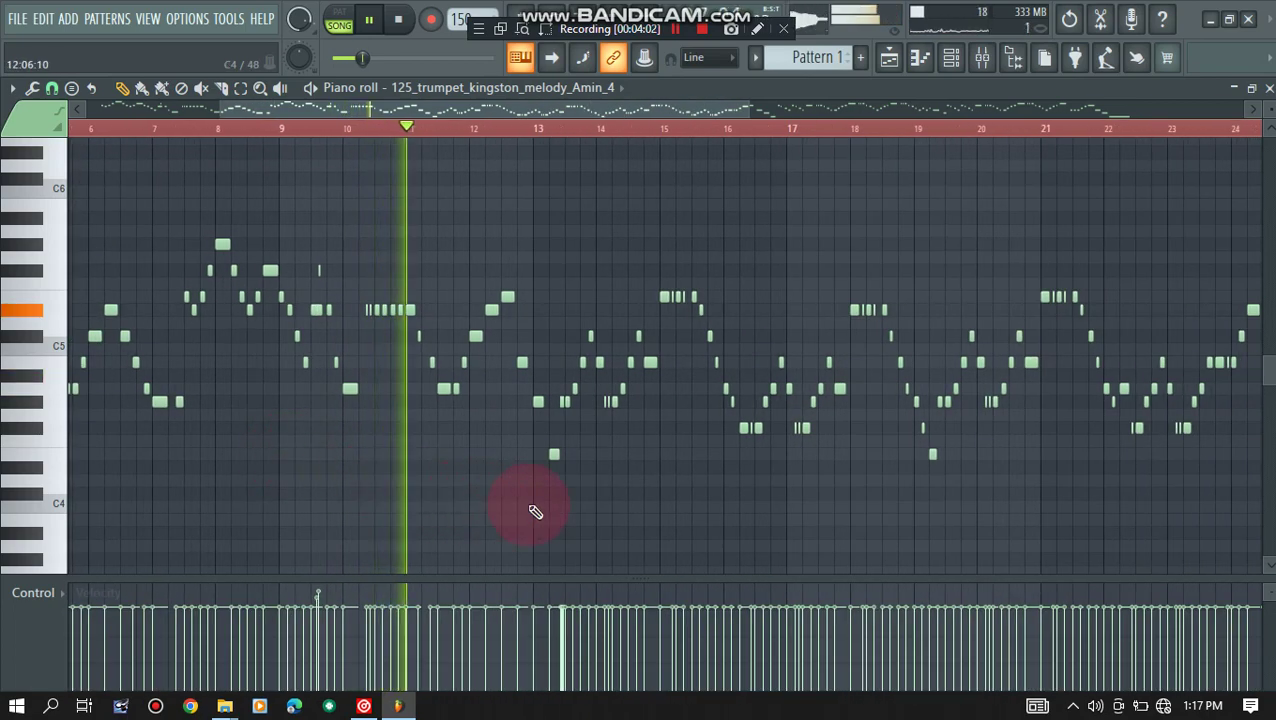
pyautogui.keyDown('ctrl'); pyautogui.scroll(3, 621, 500); pyautogui.keyUp('ctrl')
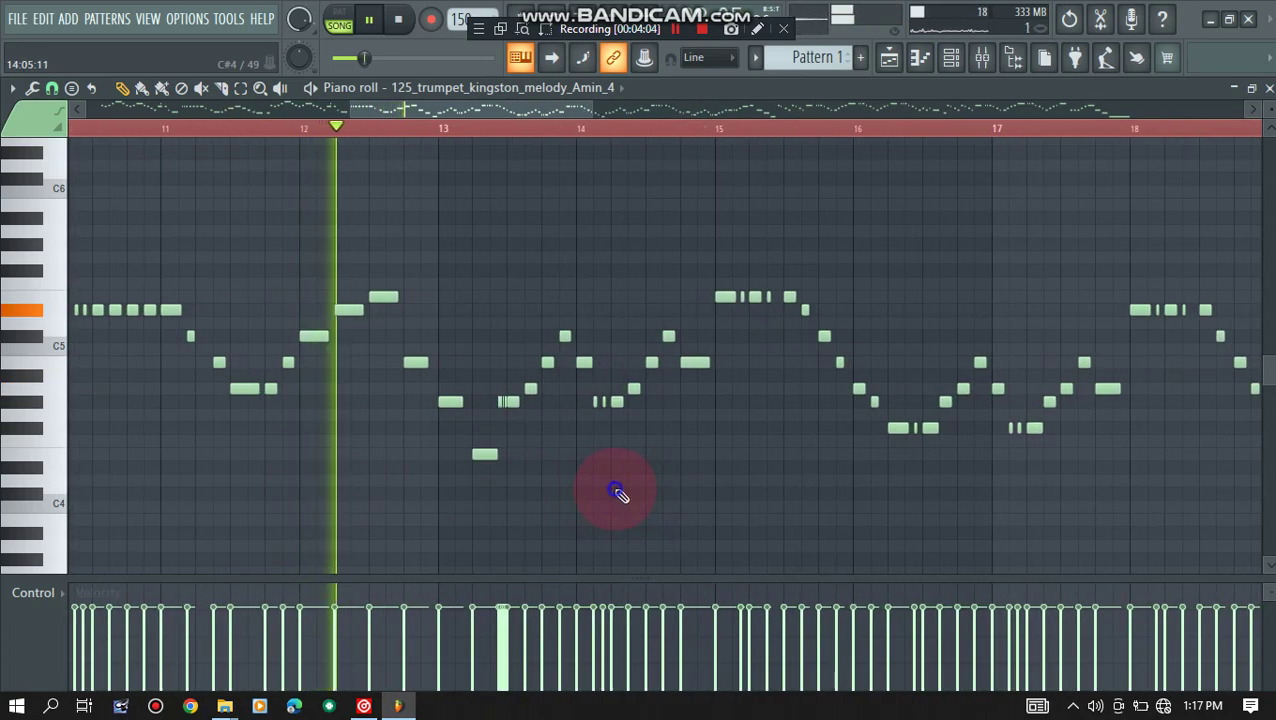
pyautogui.keyDown('ctrl'); pyautogui.scroll(-3, 416, 487); pyautogui.keyUp('ctrl')
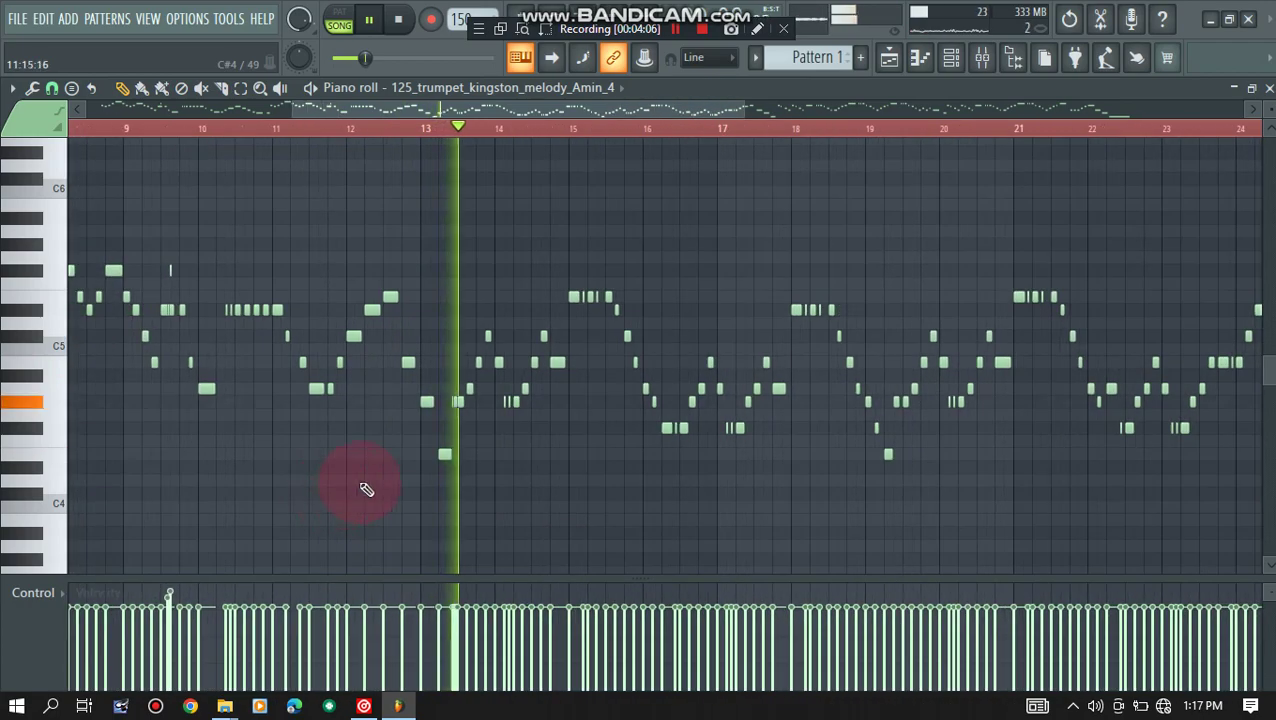
pyautogui.keyDown('ctrl'); pyautogui.scroll(2, 557, 484); pyautogui.keyUp('ctrl')
pyautogui.keyDown('ctrl'); pyautogui.scroll(-3, 441, 470); pyautogui.keyUp('ctrl')
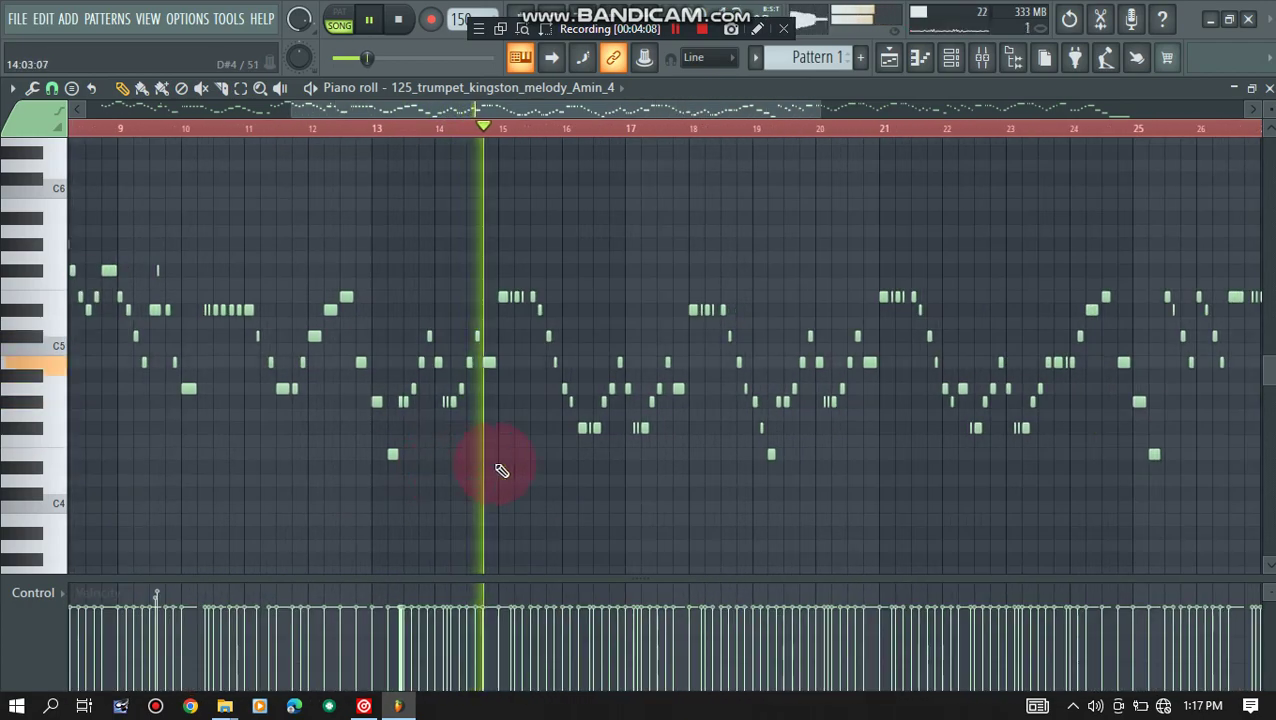
pyautogui.keyDown('ctrl'); pyautogui.scroll(2, 749, 501); pyautogui.keyUp('ctrl')
pyautogui.keyDown('ctrl'); pyautogui.scroll(-2, 746, 504); pyautogui.keyUp('ctrl')
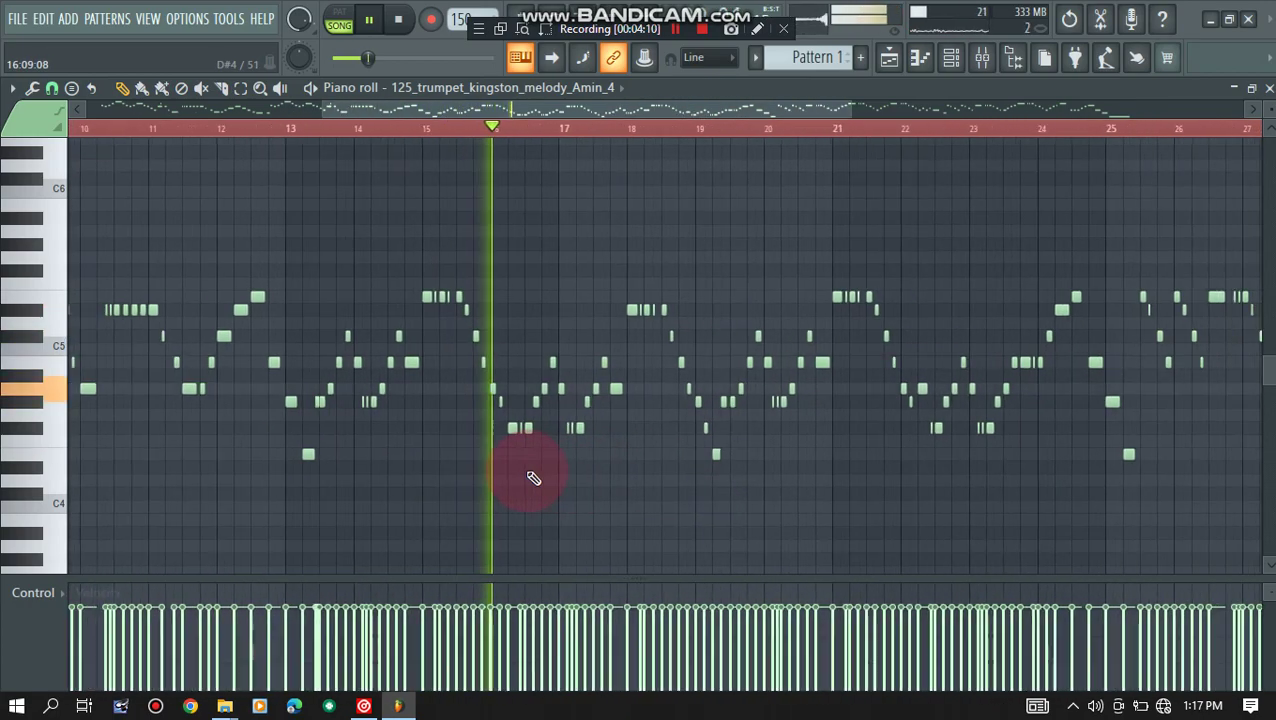
# - Follow Pattern 1's trumpet melody notes in the piano roll from about bar 16 to bar 25 during playback
pyautogui.click(980, 58)
pyautogui.press('F9')
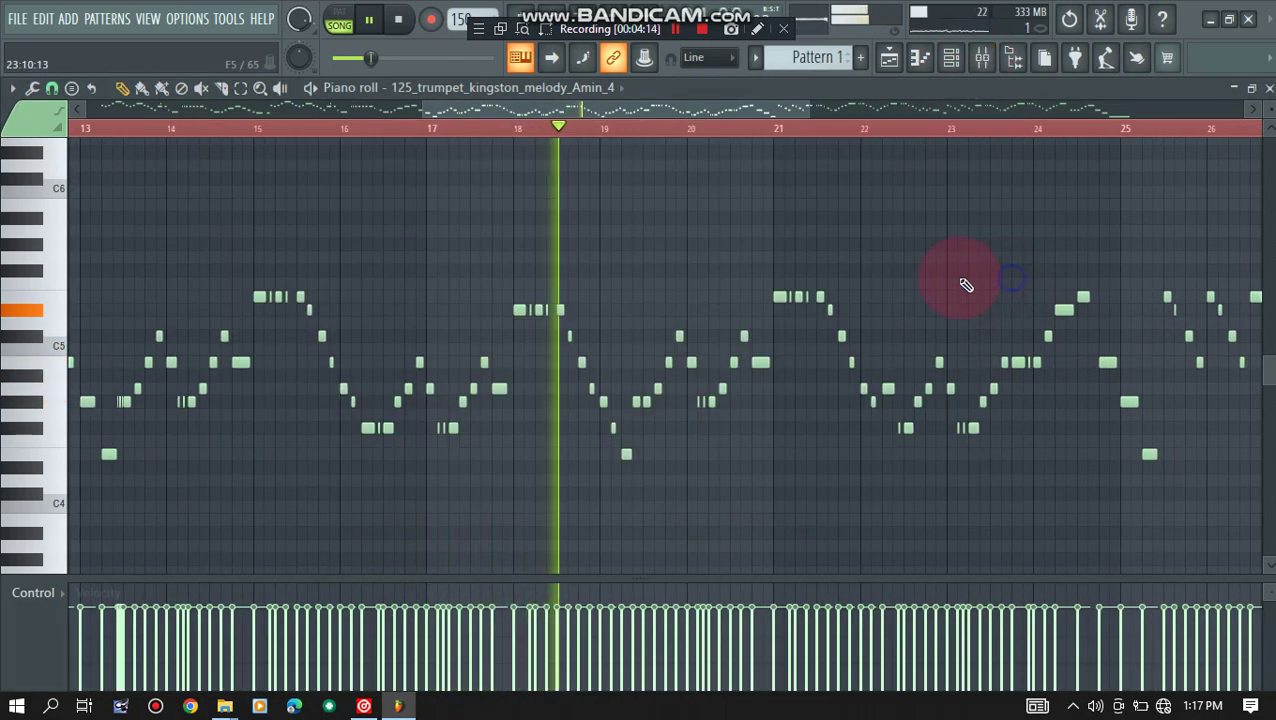
pyautogui.keyDown('ctrl'); pyautogui.scroll(-4, 664, 333); pyautogui.keyUp('ctrl')
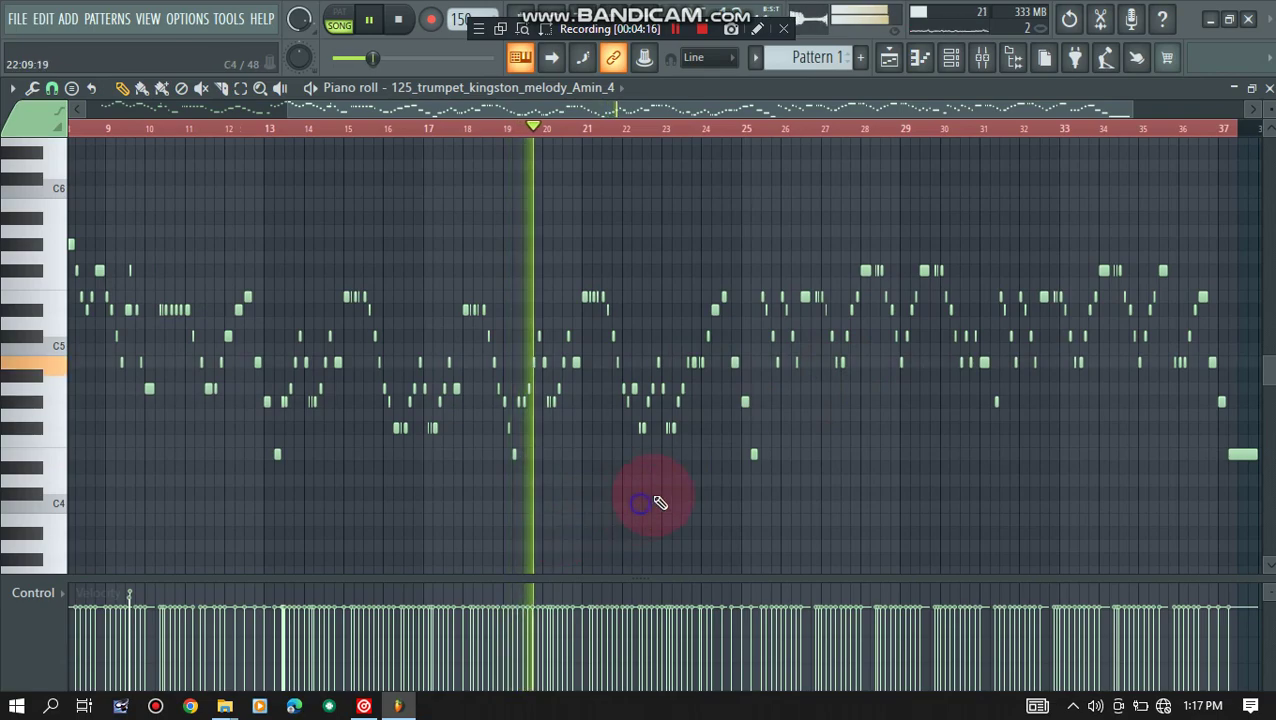
pyautogui.keyDown('ctrl'); pyautogui.scroll(3, 648, 508); pyautogui.keyUp('ctrl')
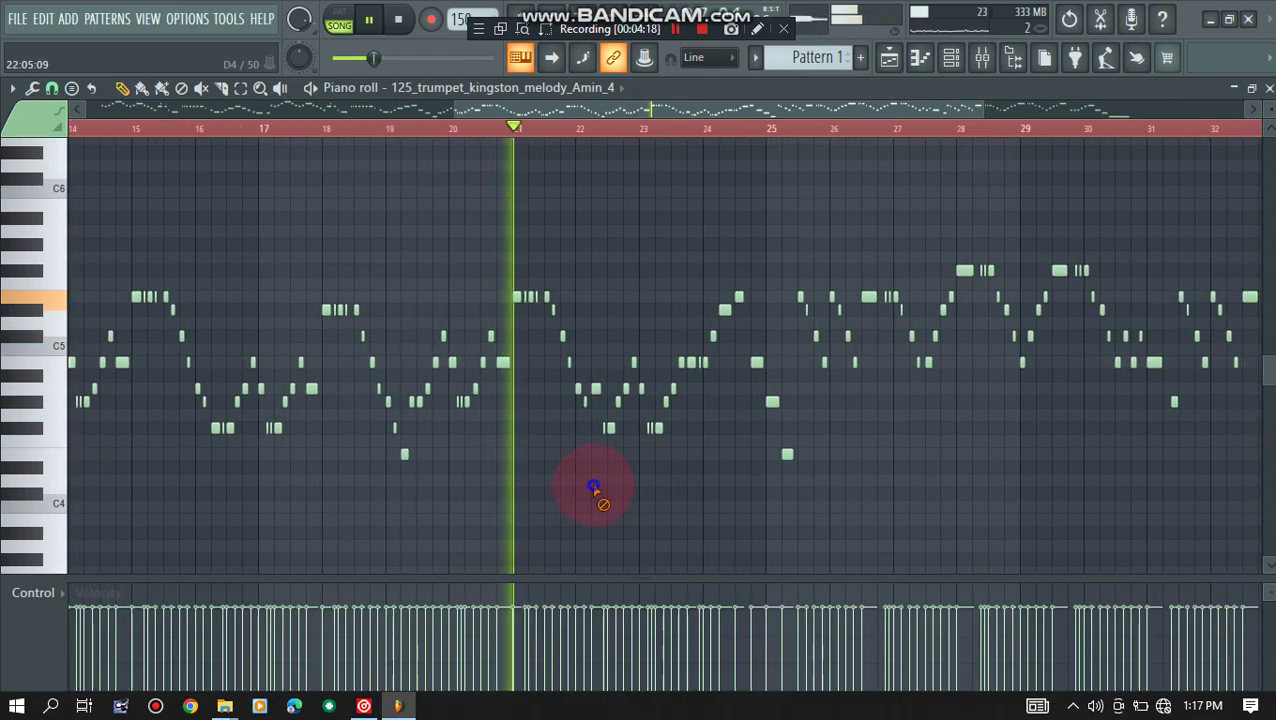
pyautogui.keyDown('ctrl'); pyautogui.scroll(-2, 657, 489); pyautogui.keyUp('ctrl')
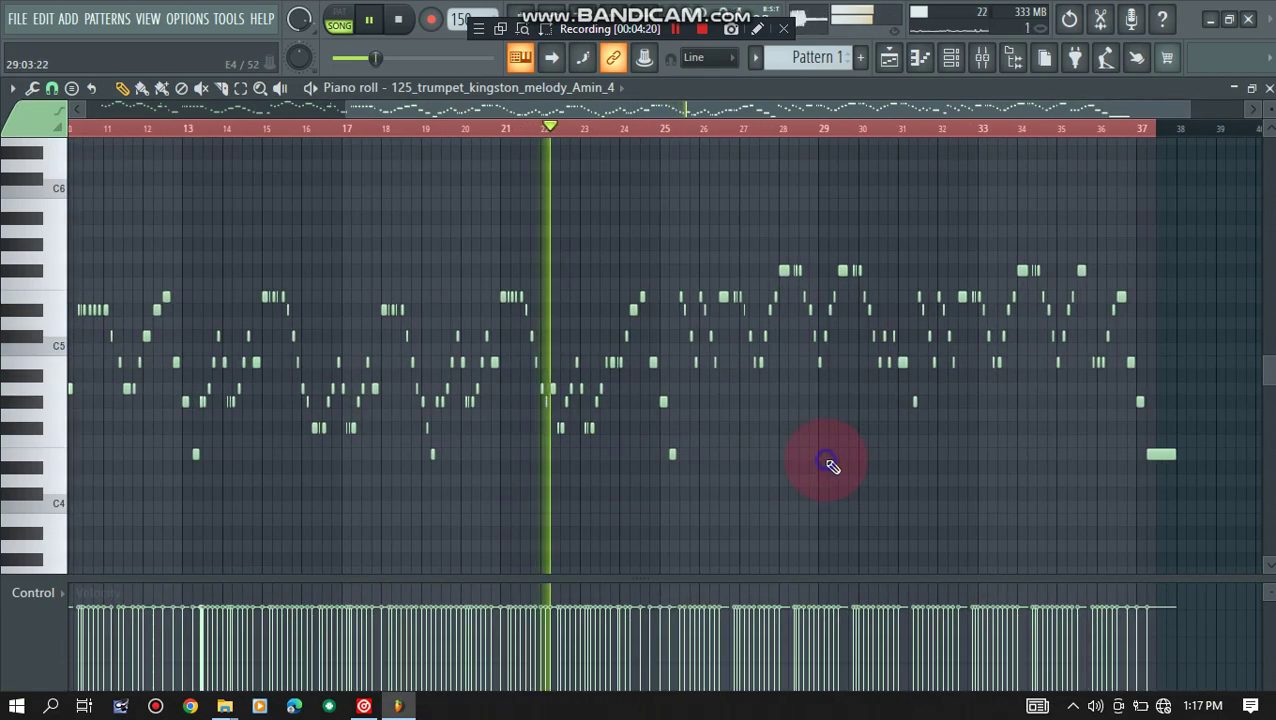
pyautogui.keyDown('ctrl'); pyautogui.scroll(3, 671, 468); pyautogui.keyUp('ctrl')
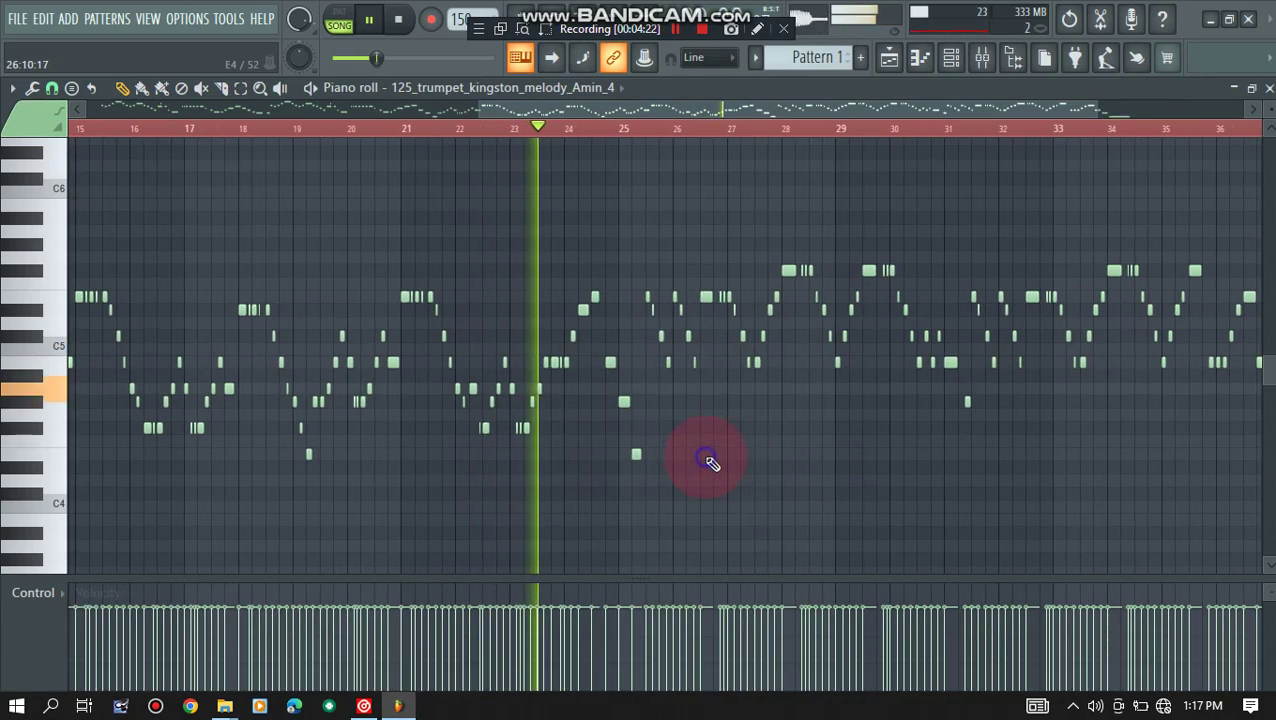
pyautogui.keyDown('ctrl'); pyautogui.scroll(-2, 500, 438); pyautogui.keyUp('ctrl')
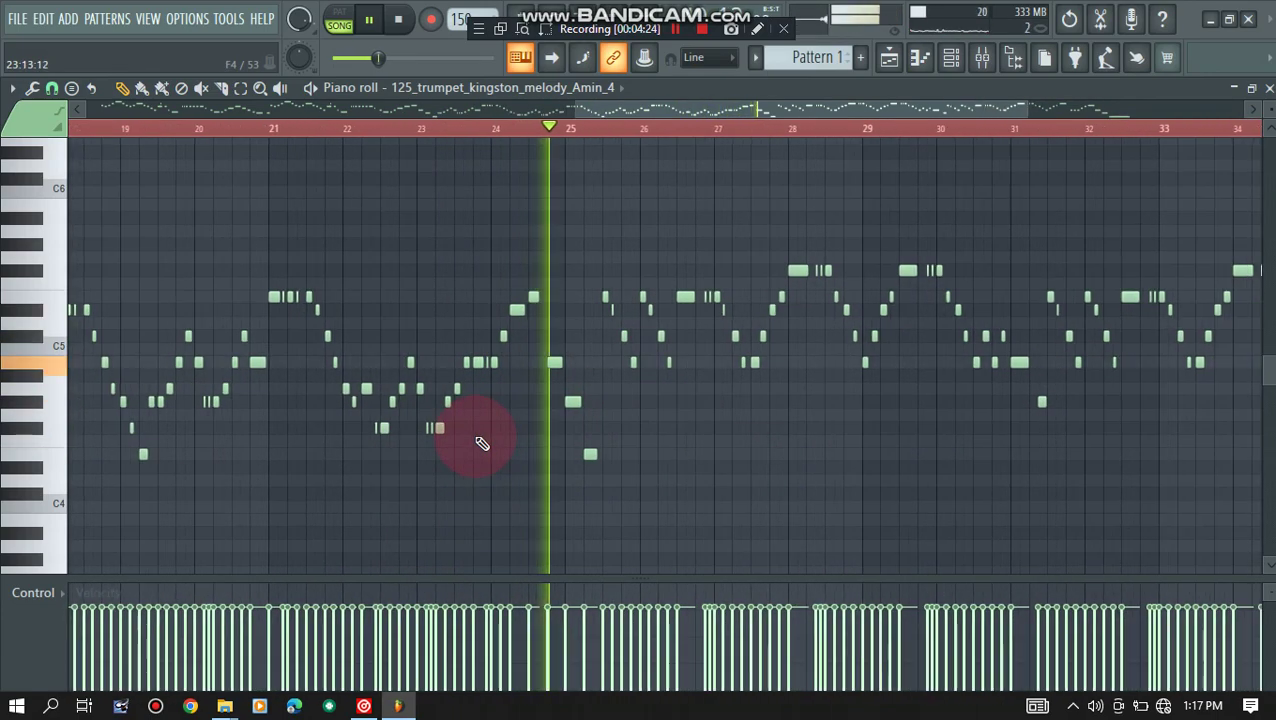
# - Examine the rest of Pattern 1's trumpet melody up to its final note at bar 37 and close the piano roll
pyautogui.keyDown('ctrl'); pyautogui.scroll(1, 652, 432); pyautogui.keyUp('ctrl')
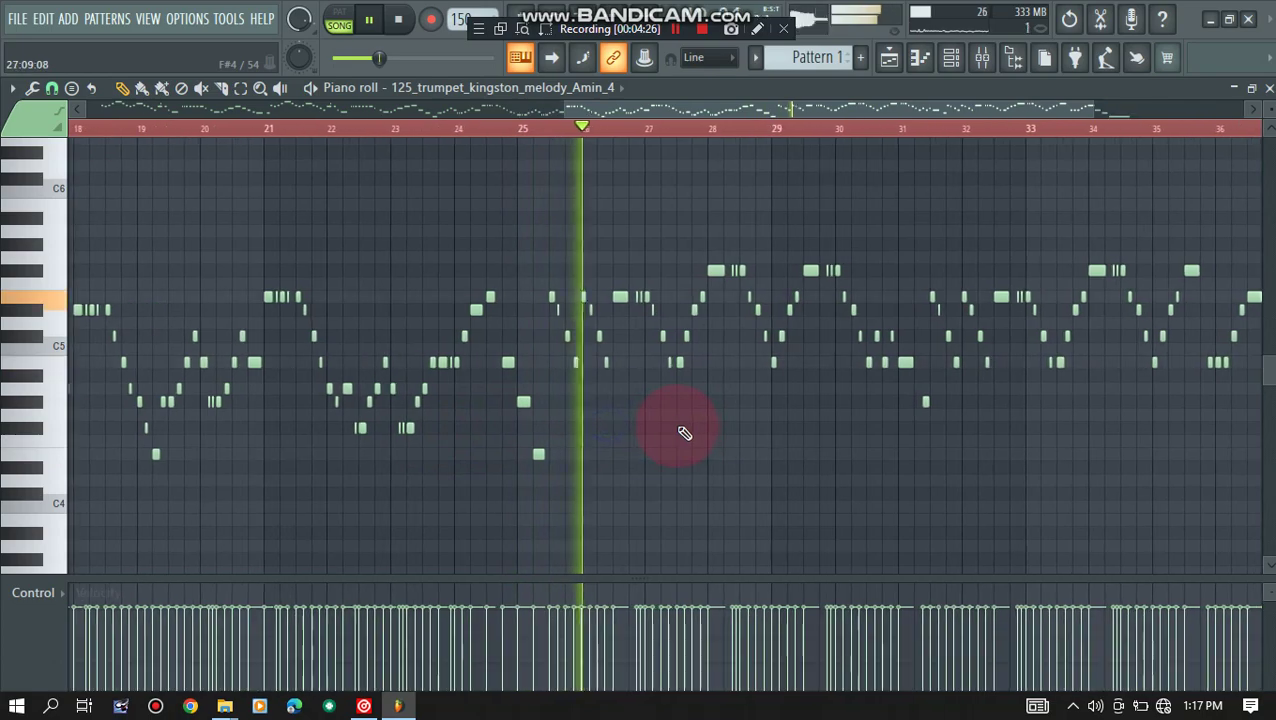
pyautogui.keyDown('ctrl'); pyautogui.scroll(-1, 518, 430); pyautogui.keyUp('ctrl')
pyautogui.rightClick(640, 427)
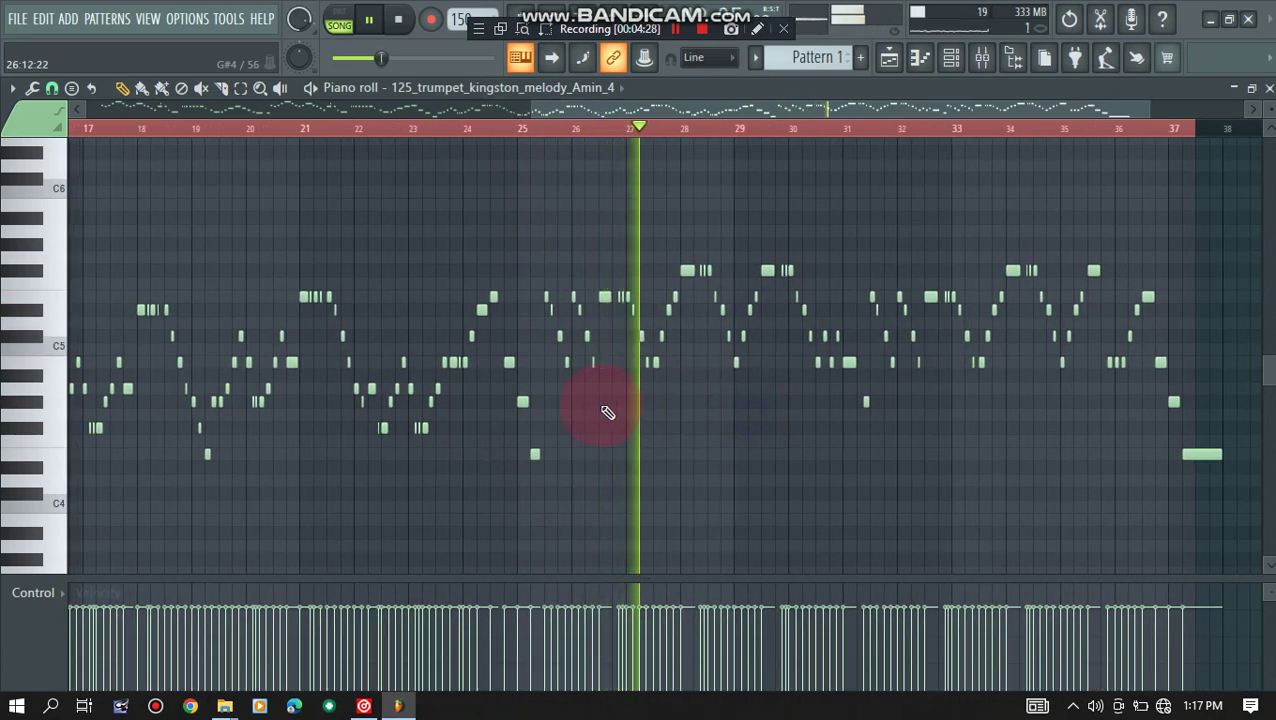
pyautogui.keyDown('ctrl'); pyautogui.scroll(-2, 775, 420); pyautogui.keyUp('ctrl')
pyautogui.keyDown('ctrl'); pyautogui.scroll(3, 1151, 285); pyautogui.keyUp('ctrl')
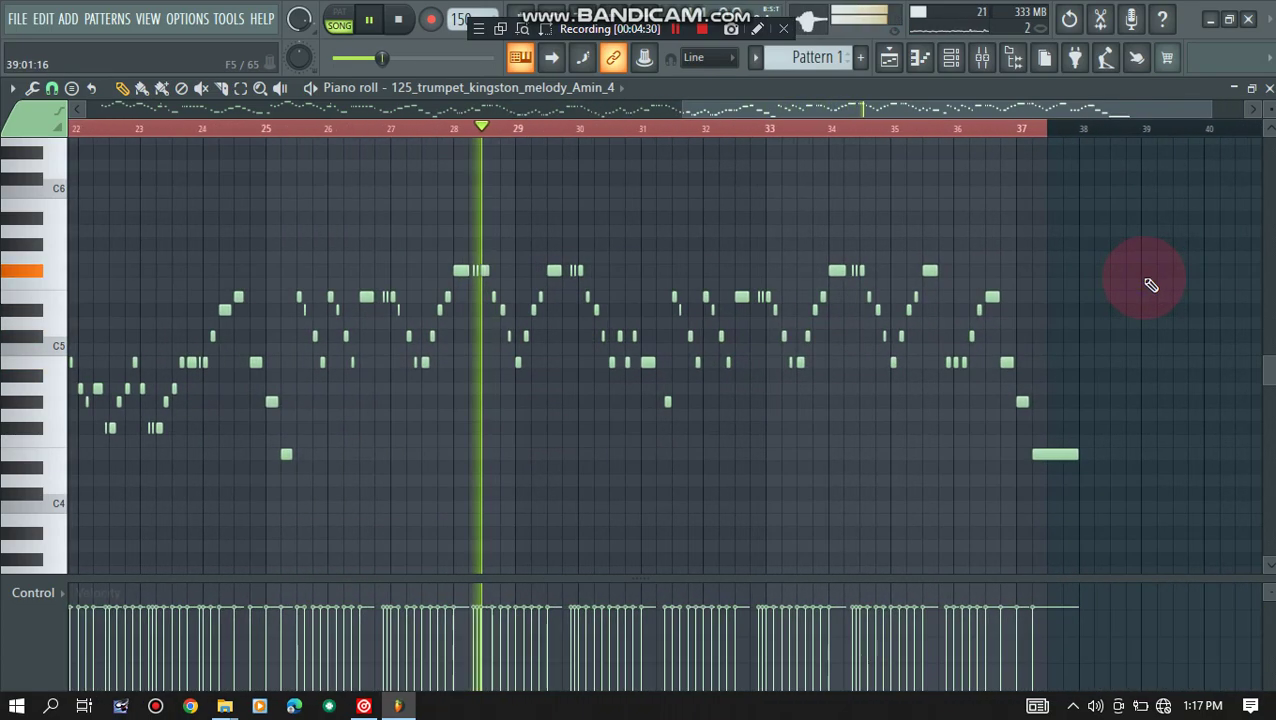
pyautogui.keyDown('ctrl'); pyautogui.scroll(-2, 1062, 271); pyautogui.keyUp('ctrl')
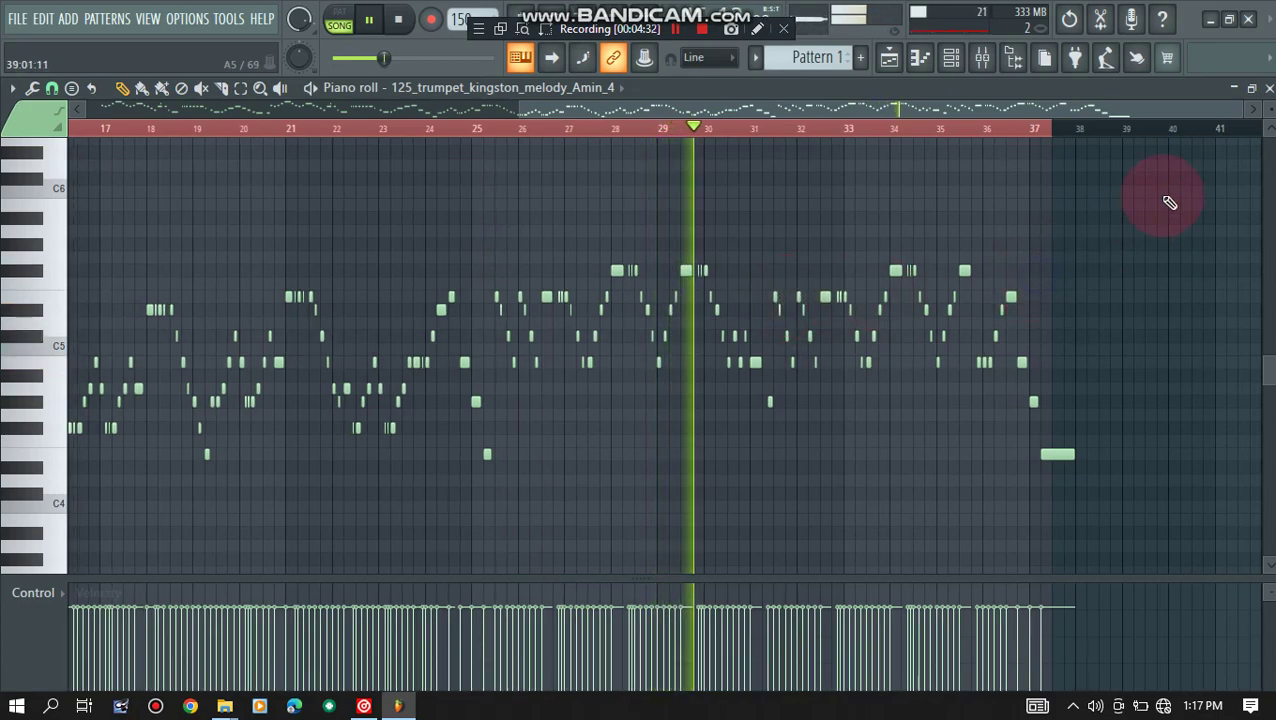
pyautogui.click(1268, 88)
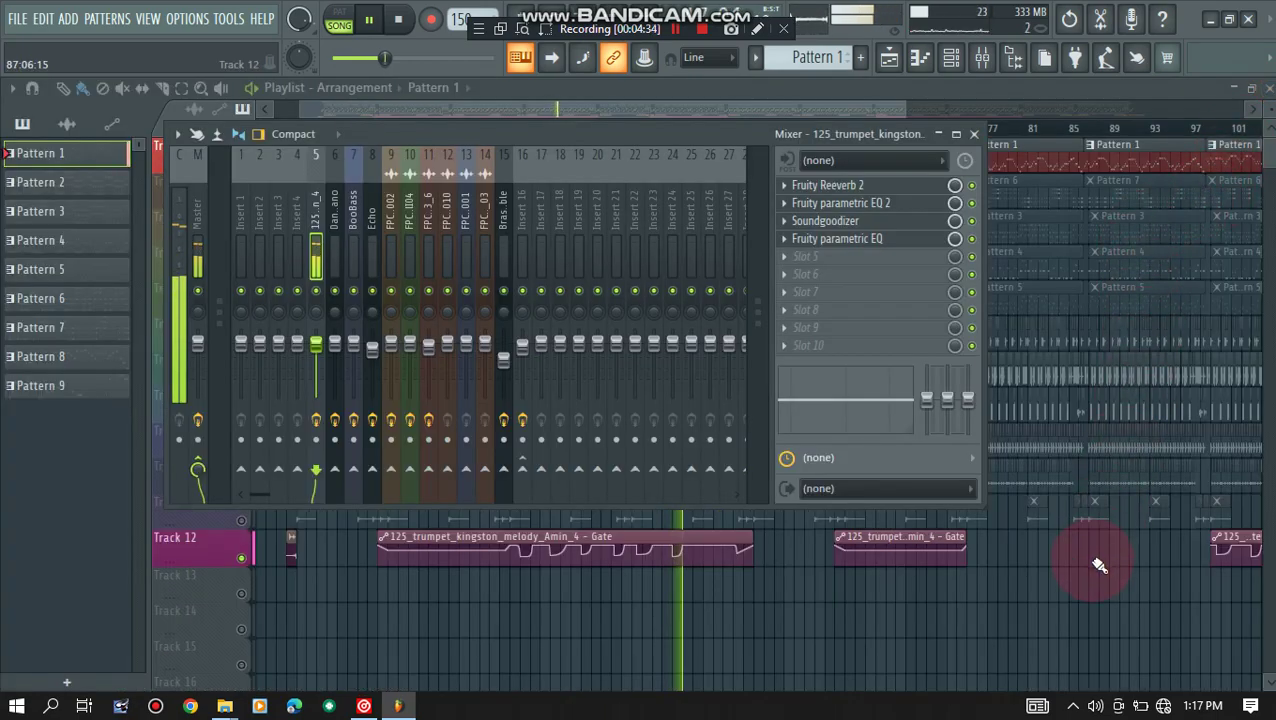
# - Hide the mixer and view Track 1's Pattern 8 and Pattern 1 clips in the playlist during playback
pyautogui.press('F9')
pyautogui.hscroll(5, 685, 515)
pyautogui.keyDown('ctrl'); pyautogui.scroll(2, 673, 306); pyautogui.keyUp('ctrl')
pyautogui.keyDown('ctrl'); pyautogui.scroll(-3, 818, 215); pyautogui.keyUp('ctrl')
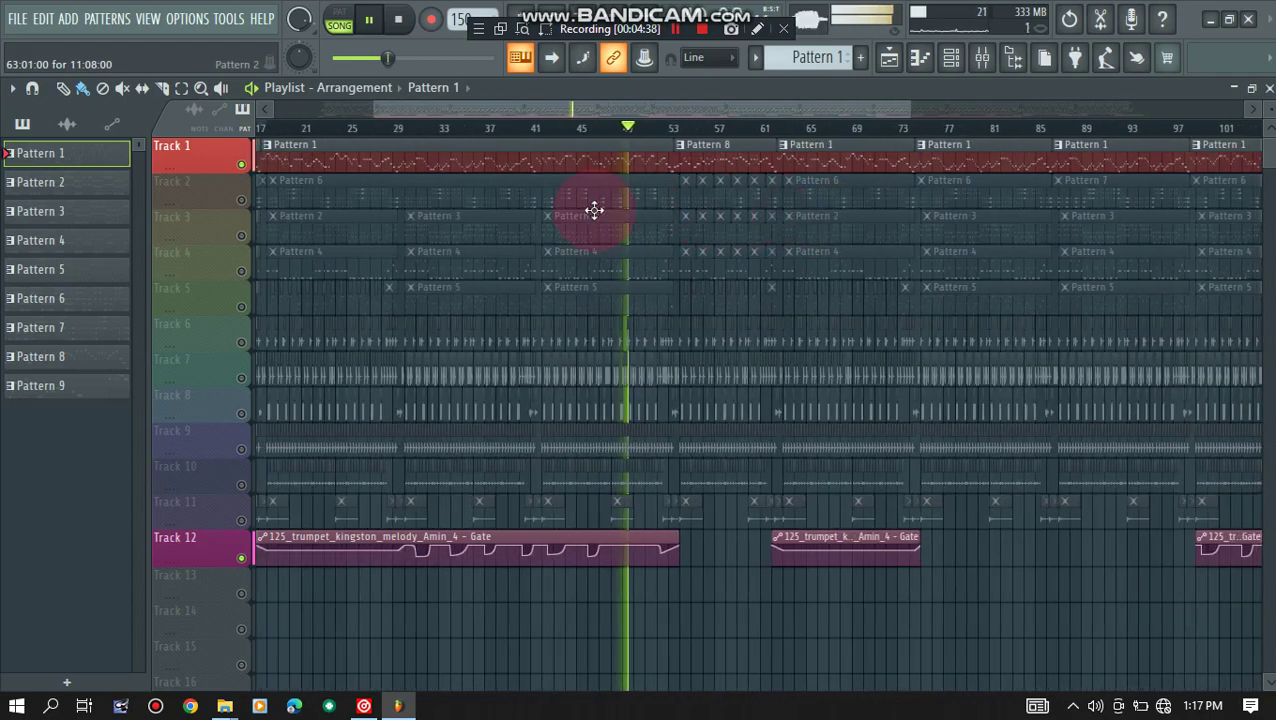
pyautogui.keyDown('ctrl'); pyautogui.scroll(2, 252, 220); pyautogui.keyUp('ctrl')
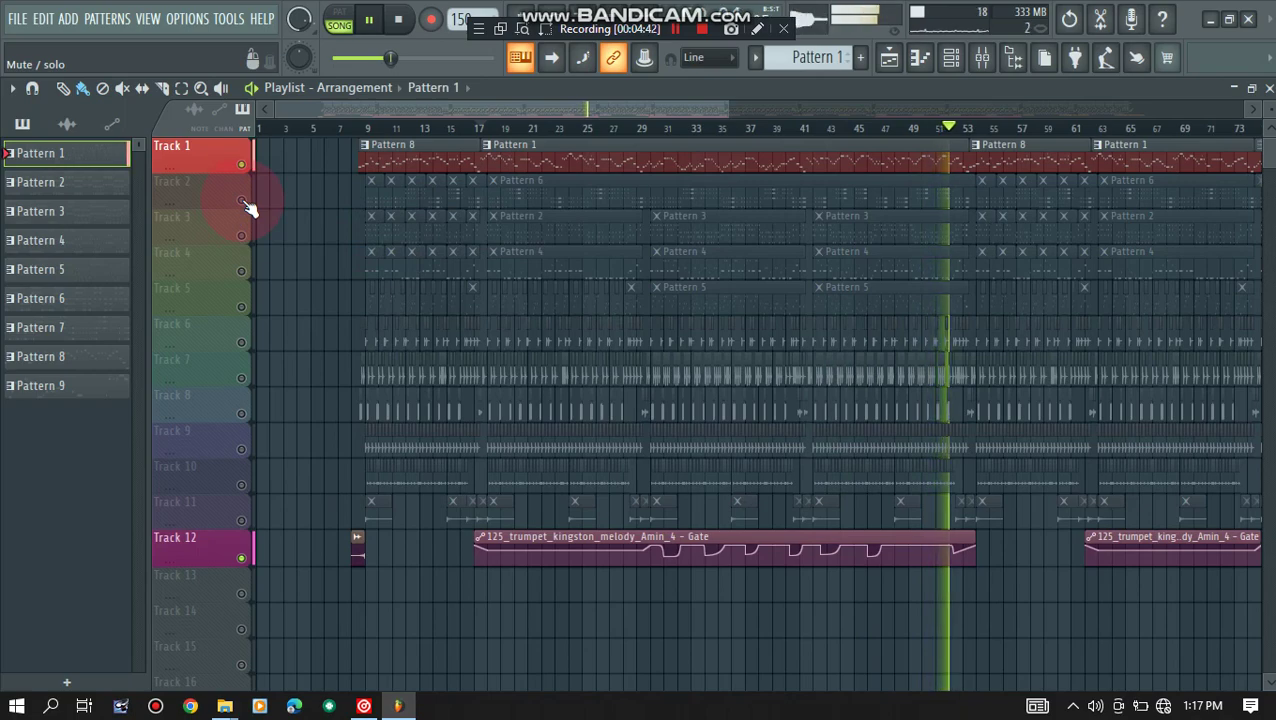
pyautogui.keyDown('ctrl'); pyautogui.scroll(1, 300, 260); pyautogui.keyUp('ctrl')
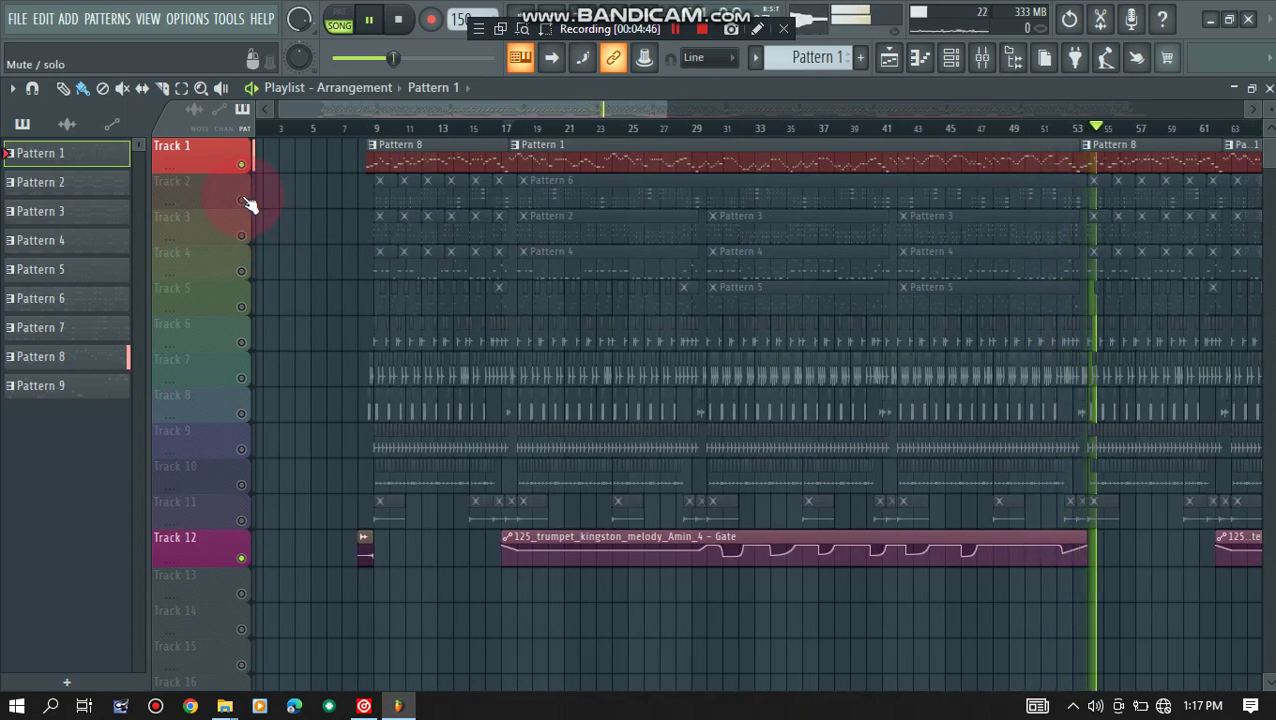
# - Solo Track 2, restart playback, and view the notes of the long Pattern 6 clip starting at bar 18 in the piano roll
pyautogui.press('space')
pyautogui.rightClick(241, 199)
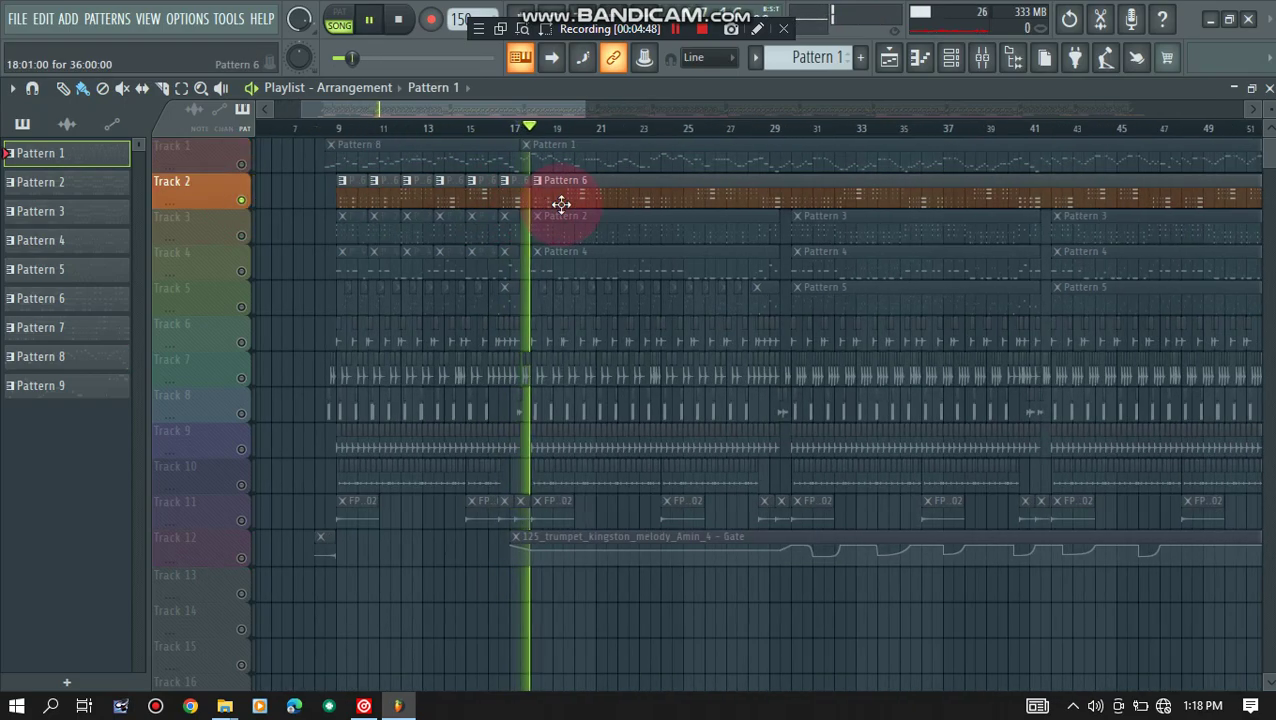
pyautogui.doubleClick(561, 202)
pyautogui.keyDown('ctrl'); pyautogui.scroll(-4, 567, 208); pyautogui.keyUp('ctrl')
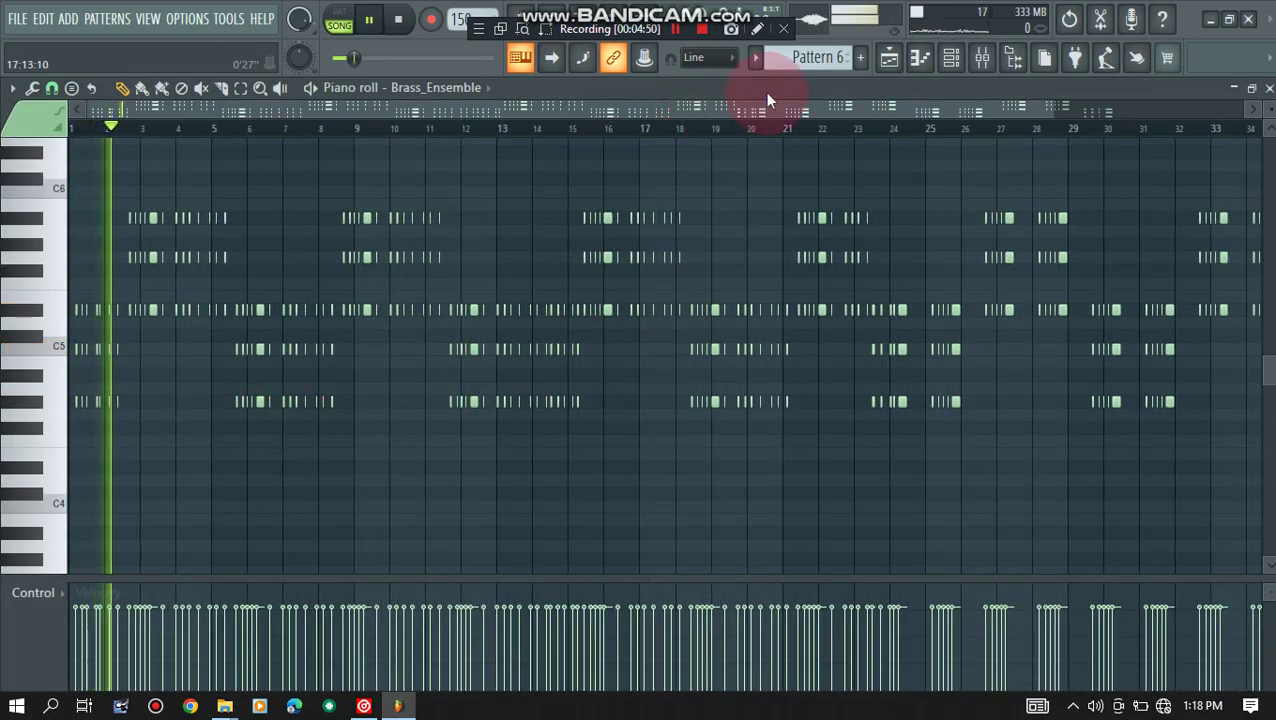
# - Inspect the Brass_Ensemble channel's arpeggiator and echo settings, then close them and the piano roll
pyautogui.click(1044, 57)
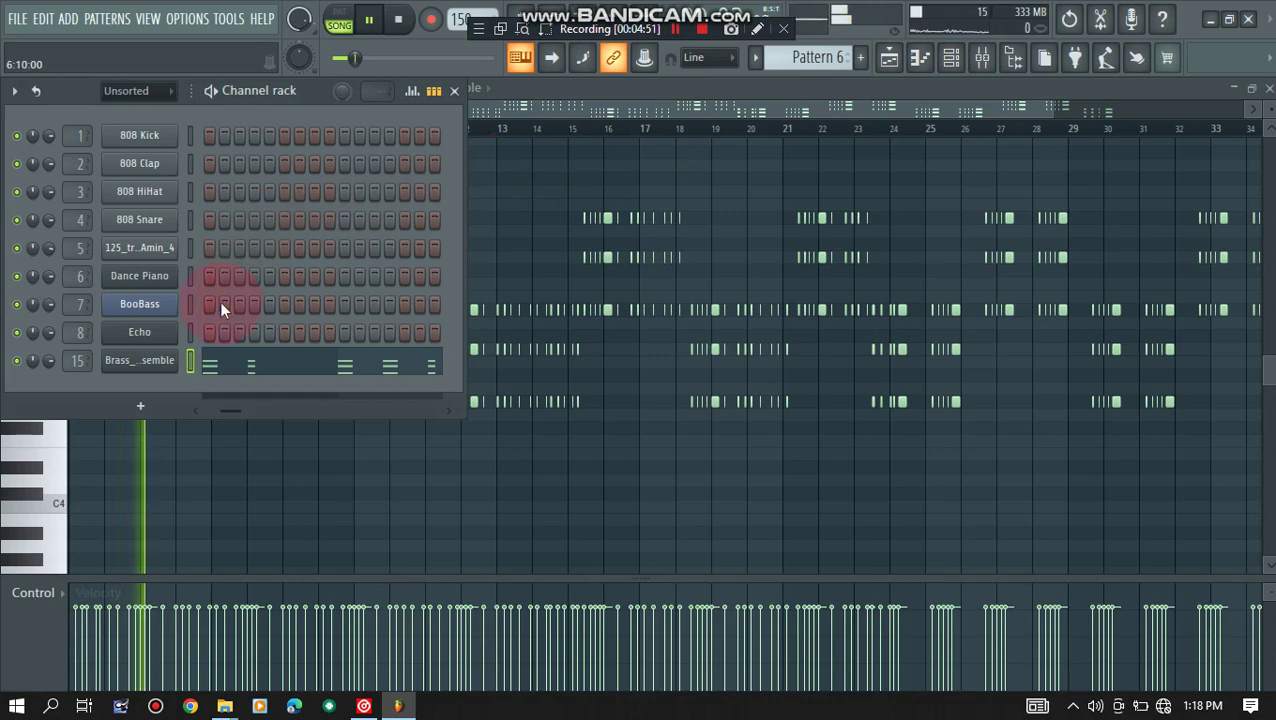
pyautogui.click(136, 362)
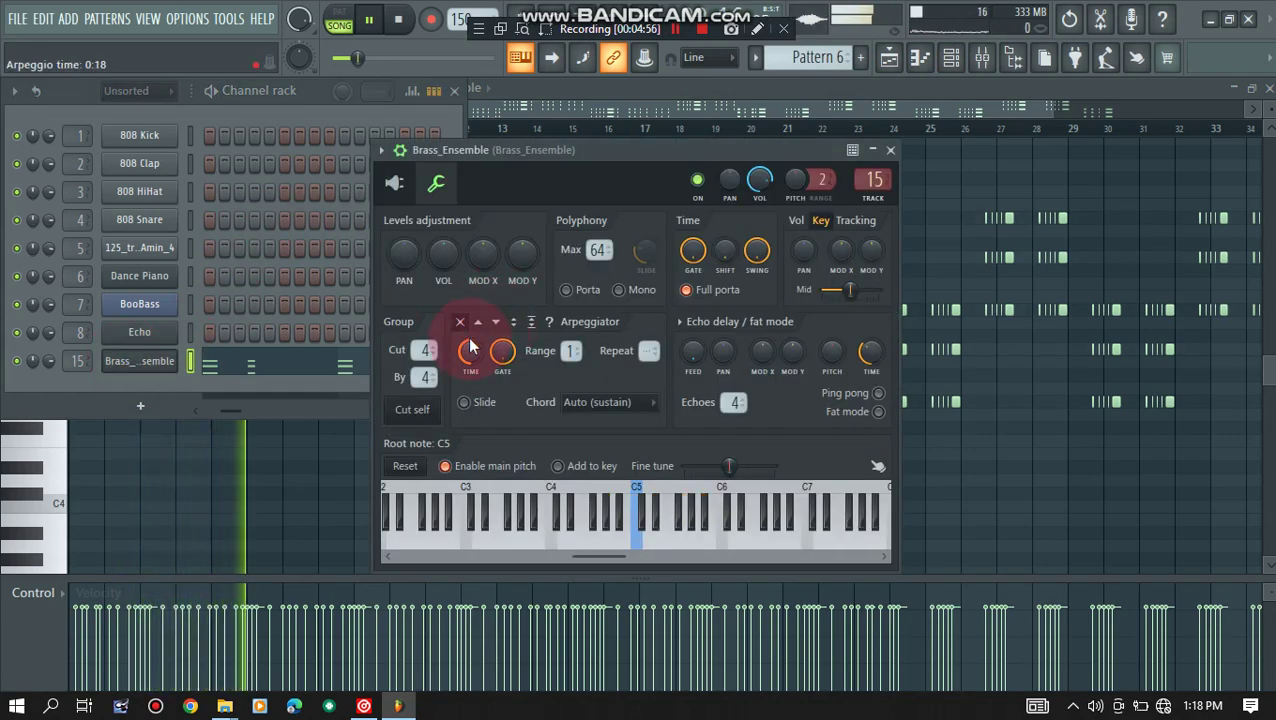
pyautogui.click(890, 150)
pyautogui.press('F6')
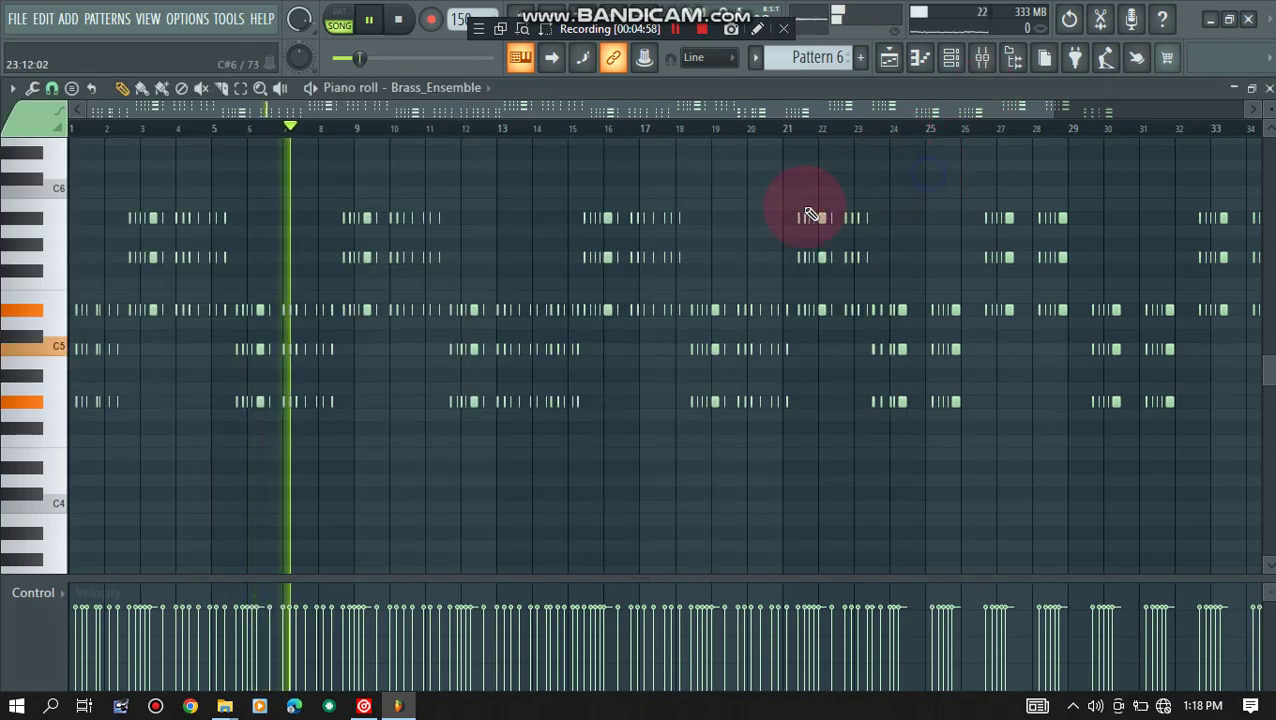
pyautogui.click(1268, 88)
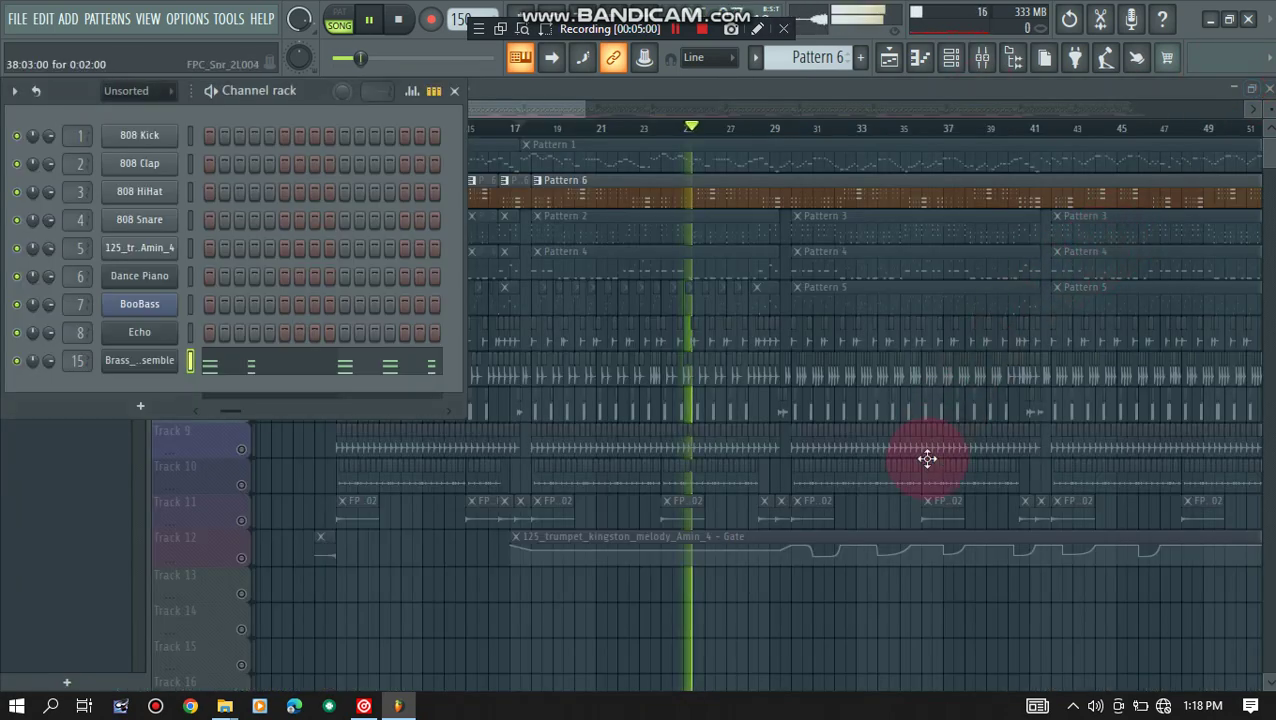
# - Close the channel rack, unmute Track 1 alongside Track 2, and view both tracks' clips during playback up to about bar 33
pyautogui.click(347, 225)
pyautogui.click(242, 165)
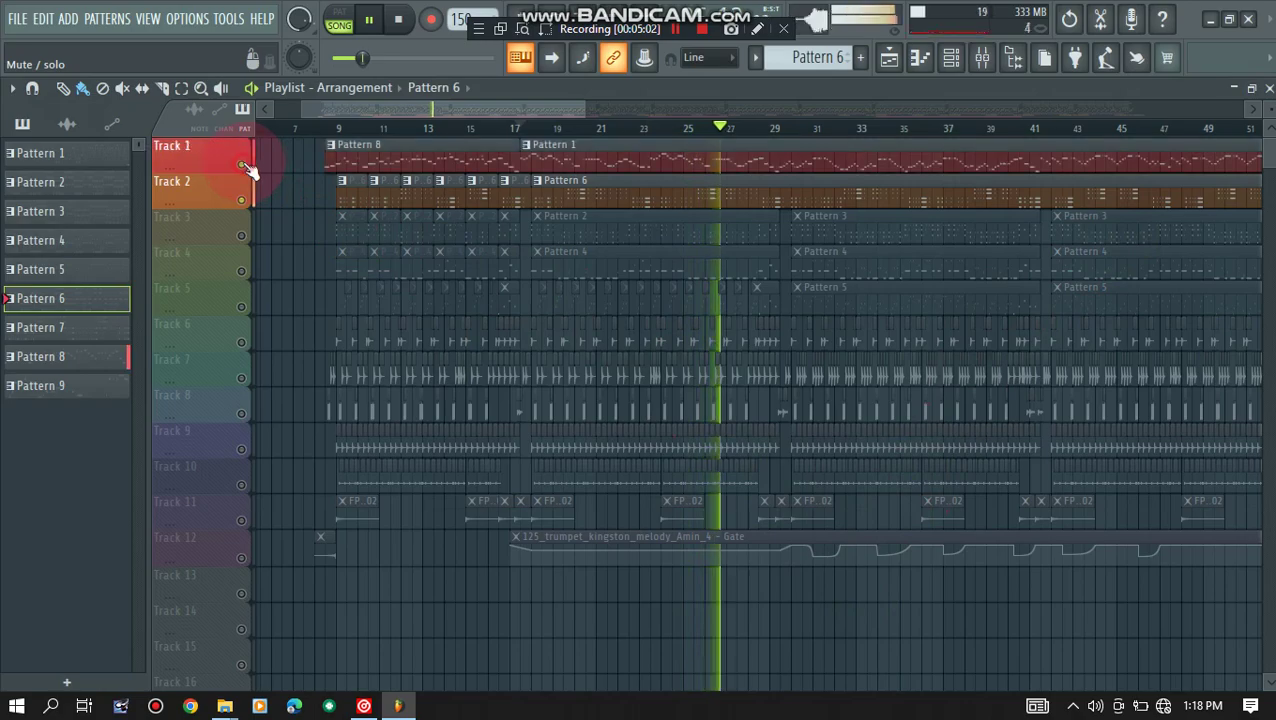
pyautogui.scroll(2, 499, 212)
pyautogui.scroll(-3, 592, 225)
pyautogui.scroll(1, 593, 234)
pyautogui.keyDown('ctrl'); pyautogui.scroll(1, 593, 233); pyautogui.keyUp('ctrl')
pyautogui.keyDown('ctrl'); pyautogui.scroll(1, 688, 219); pyautogui.keyUp('ctrl')
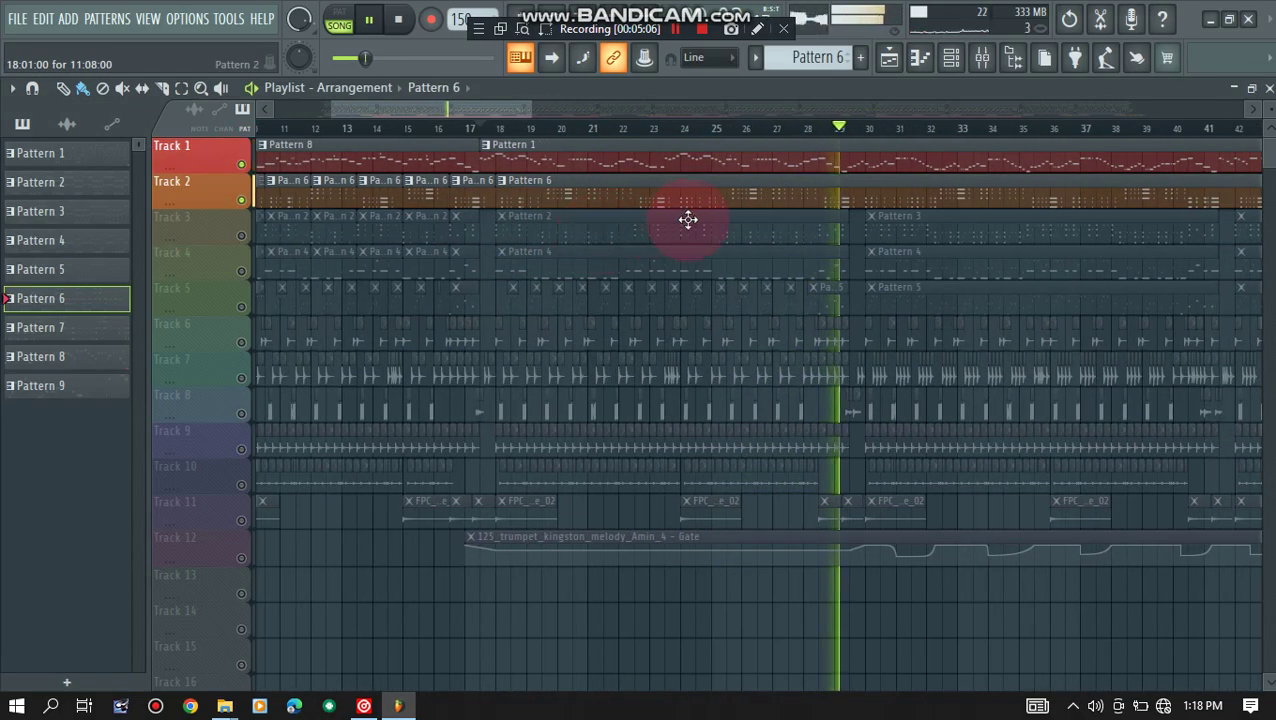
pyautogui.keyDown('ctrl'); pyautogui.scroll(-4, 726, 225); pyautogui.keyUp('ctrl')
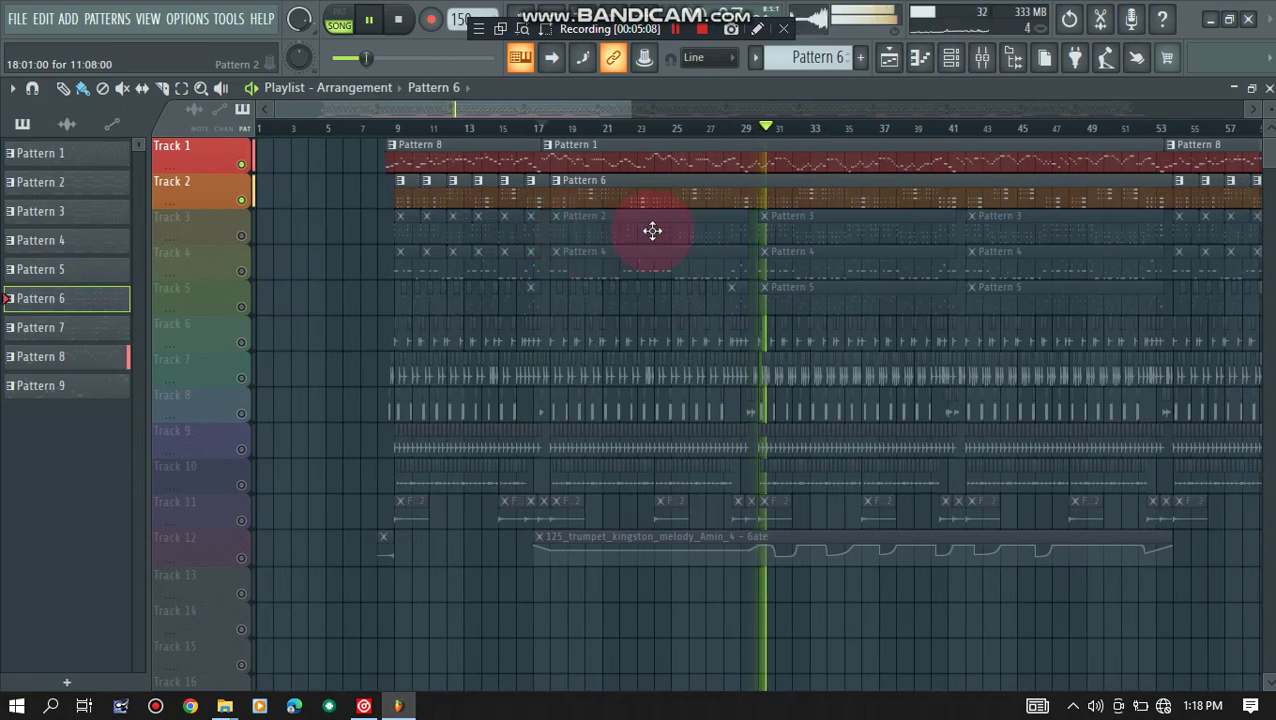
pyautogui.keyDown('ctrl'); pyautogui.scroll(2, 265, 240); pyautogui.keyUp('ctrl')
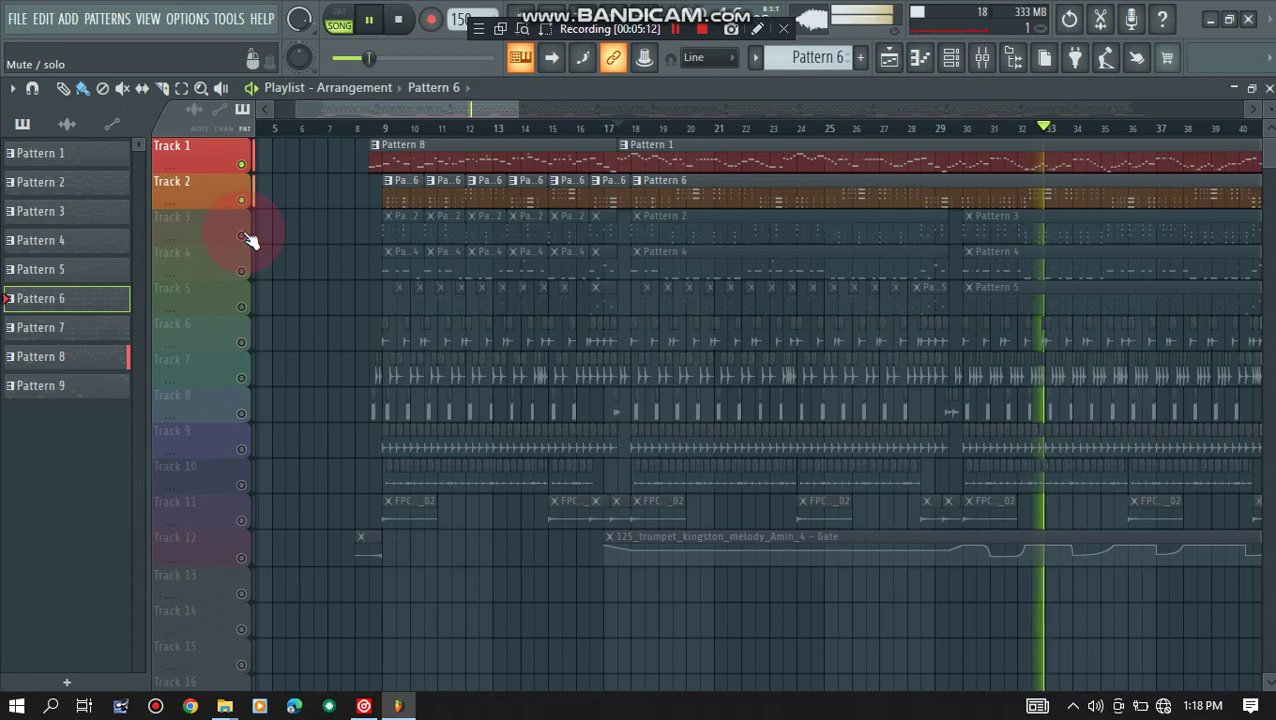
# - Solo Track 3, view the Dance Piano notes of the long Pattern 2 clip in the piano roll, and clear the time selection there
pyautogui.keyDown('ctrl'); pyautogui.click(245, 237); pyautogui.keyUp('ctrl')
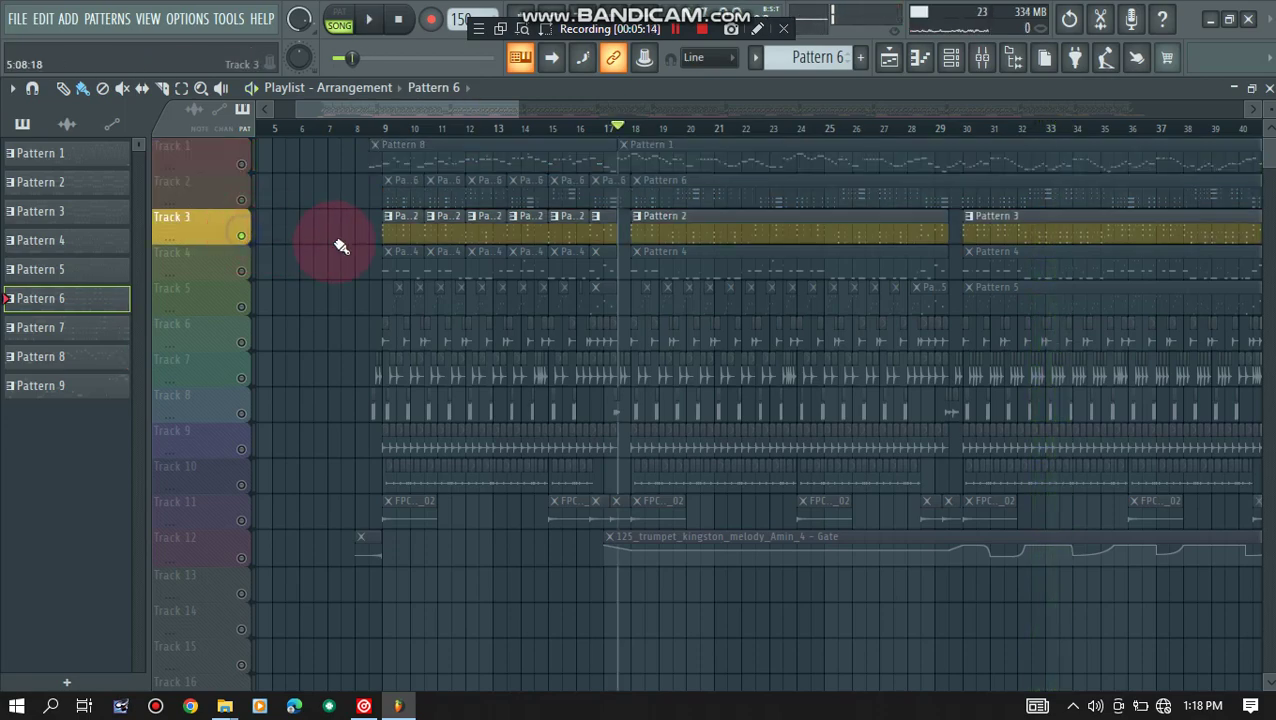
pyautogui.keyDown('ctrl'); pyautogui.scroll(2, 651, 170); pyautogui.keyUp('ctrl')
pyautogui.keyDown('ctrl'); pyautogui.scroll(-1, 601, 251); pyautogui.keyUp('ctrl')
pyautogui.doubleClick(703, 233)
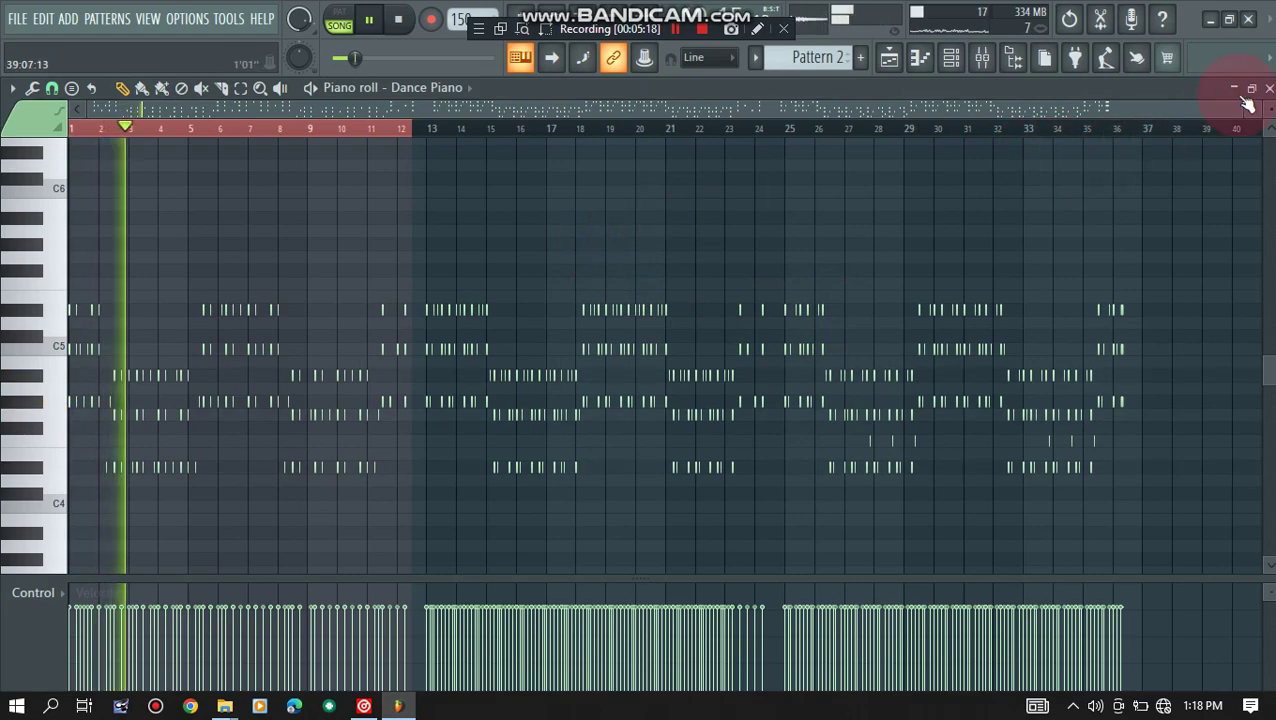
pyautogui.click(420, 129)
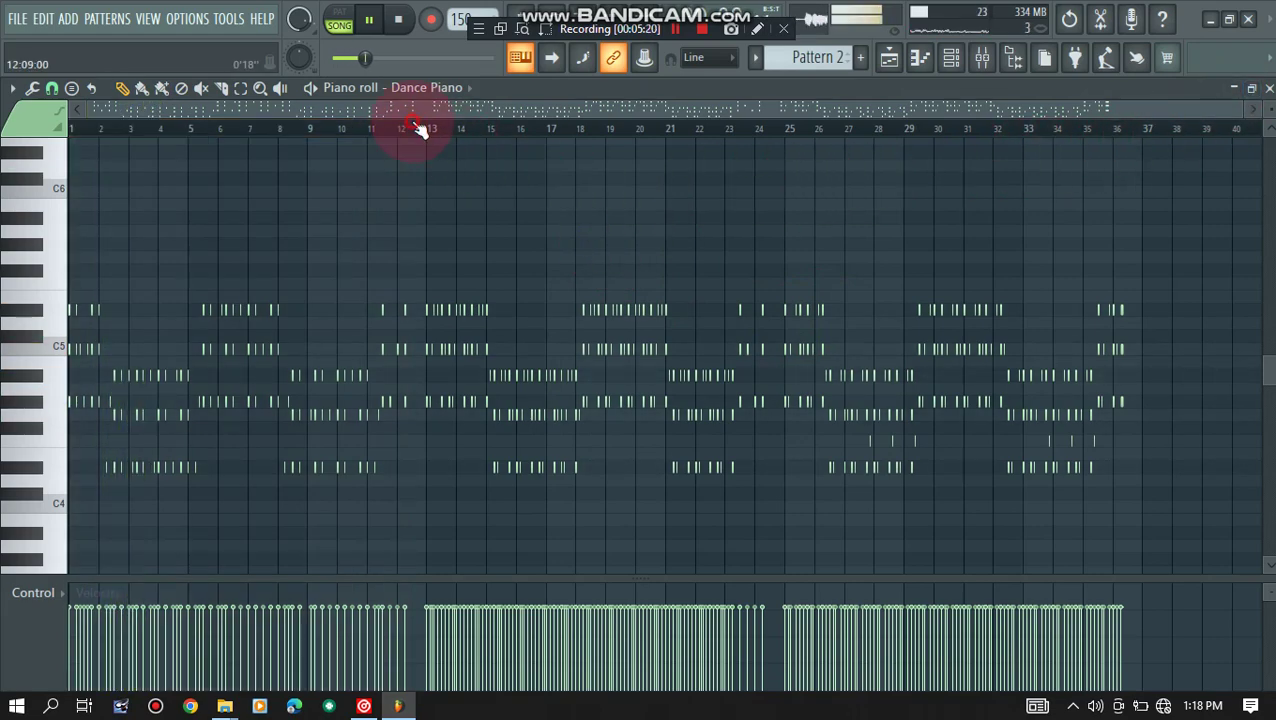
pyautogui.click(923, 58)
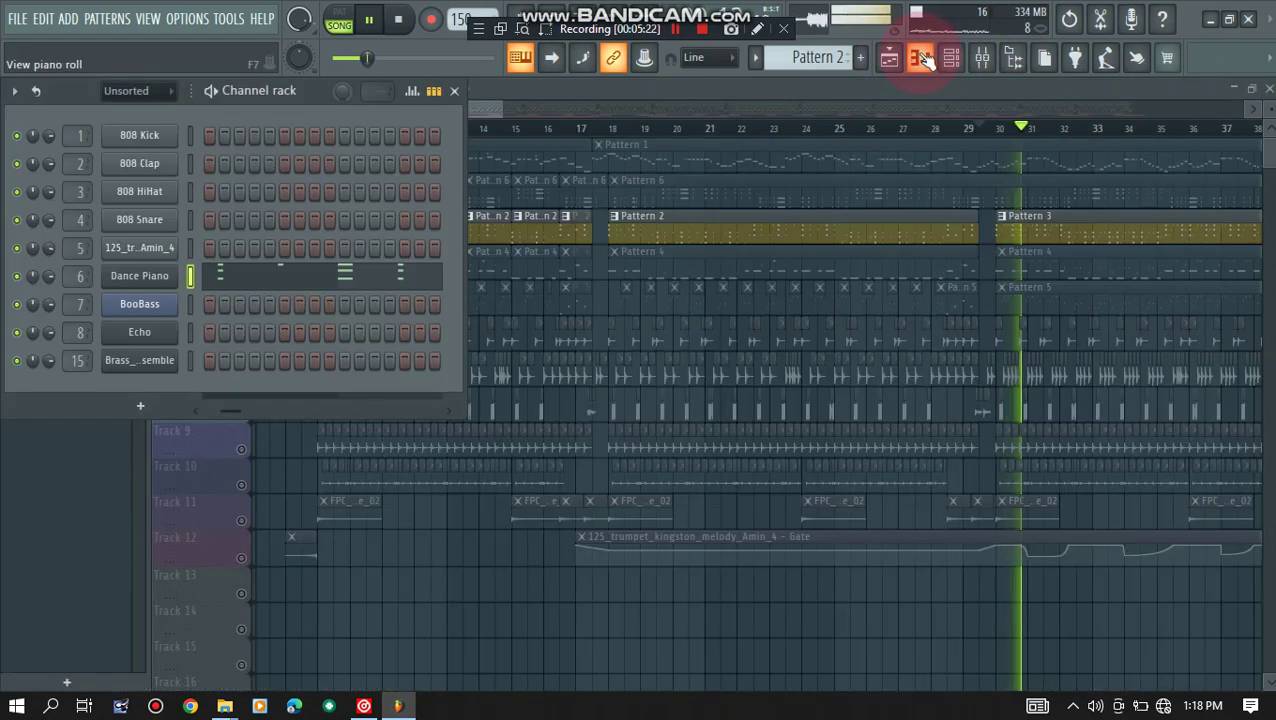
# - Open the first Pattern 3 clip on Track 3 to view its Dance Piano notes, then return to the playlist
pyautogui.rightClick(834, 592)
pyautogui.scroll(-3, 680, 575)
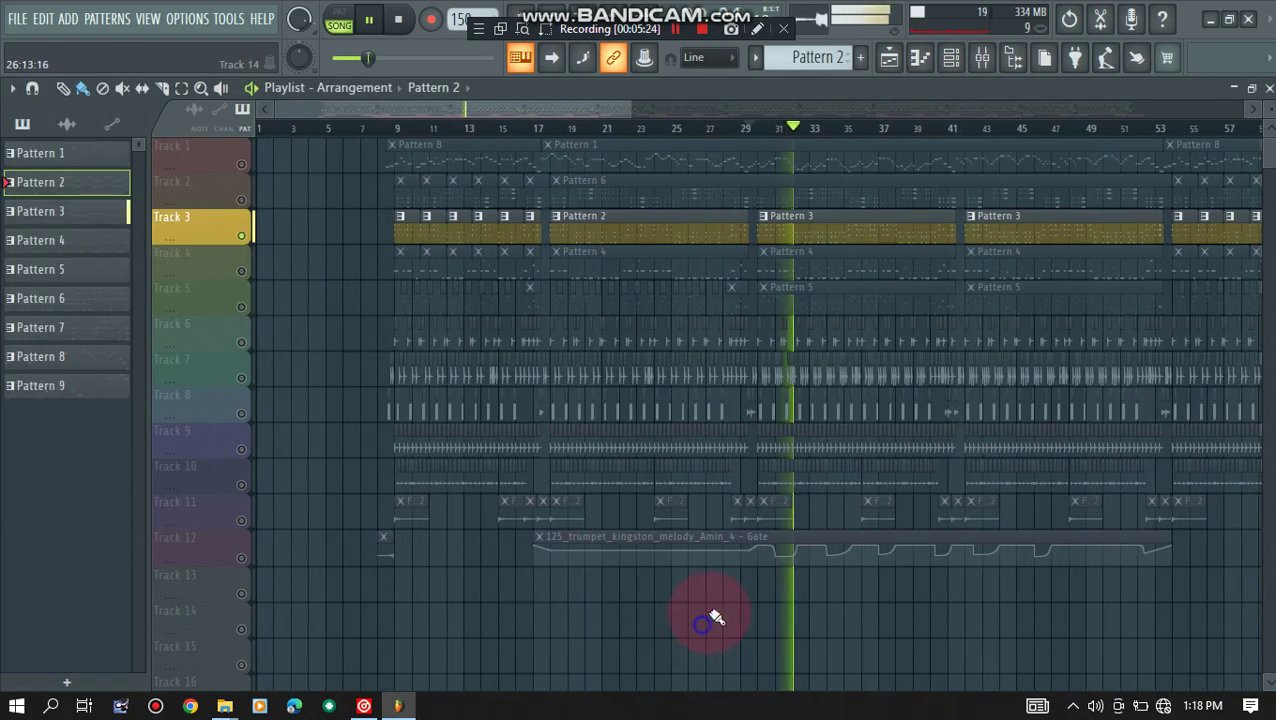
pyautogui.scroll(2, 846, 231)
pyautogui.doubleClick(846, 231)
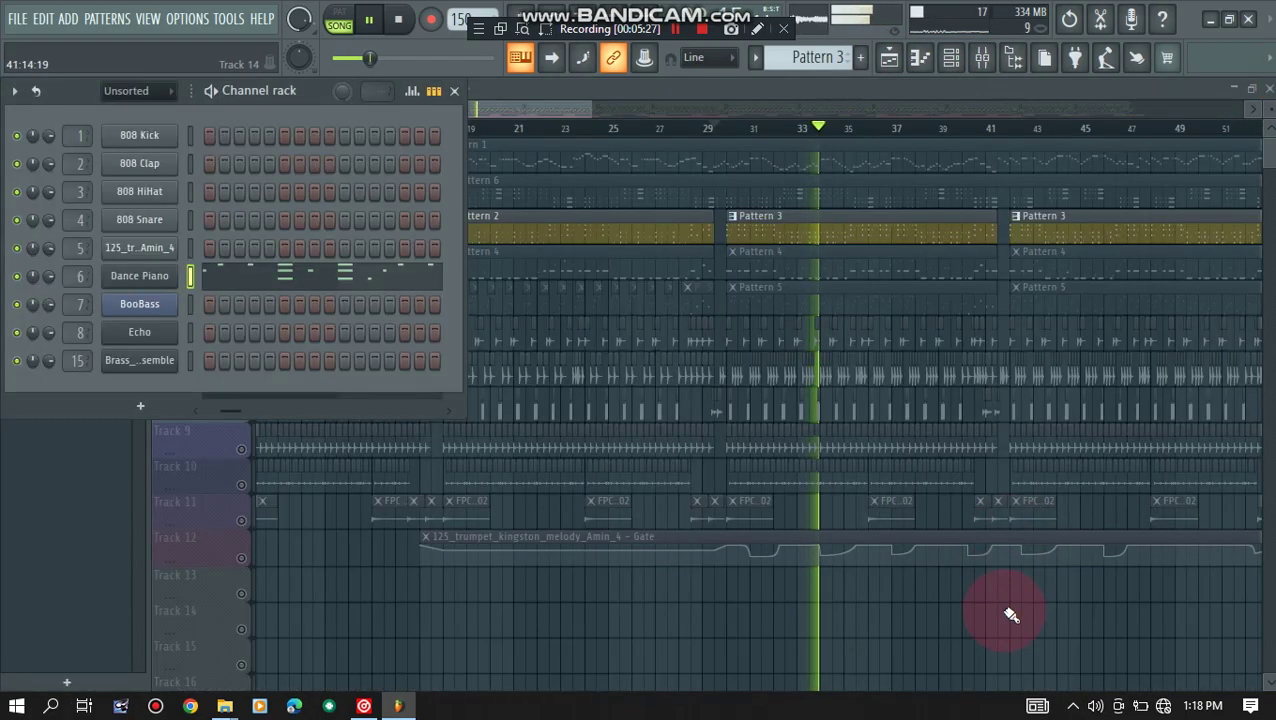
pyautogui.rightClick(1008, 613)
pyautogui.scroll(-2, 760, 440)
# - Solo Track 4, restart playback, and view the BooBass notes of the Pattern 4 clip starting at bar 30 in the piano roll
pyautogui.press('space')
pyautogui.rightClick(245, 273)
pyautogui.press('space')
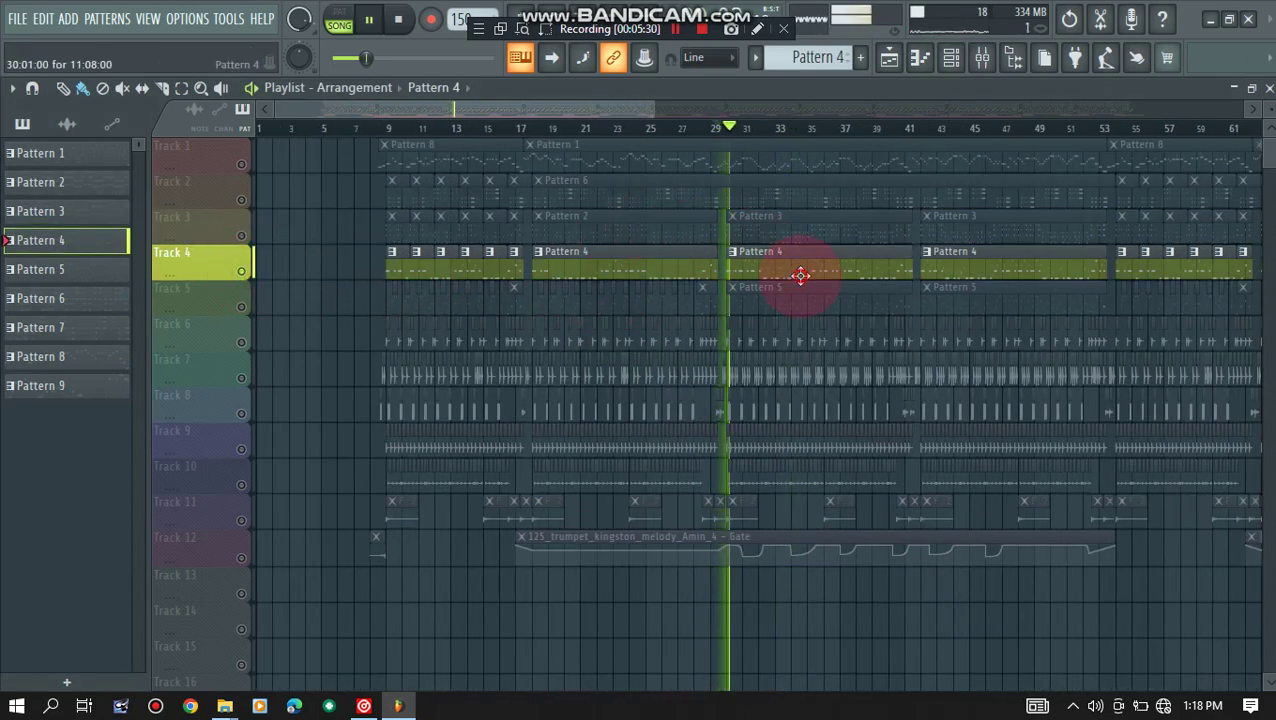
pyautogui.doubleClick(801, 276)
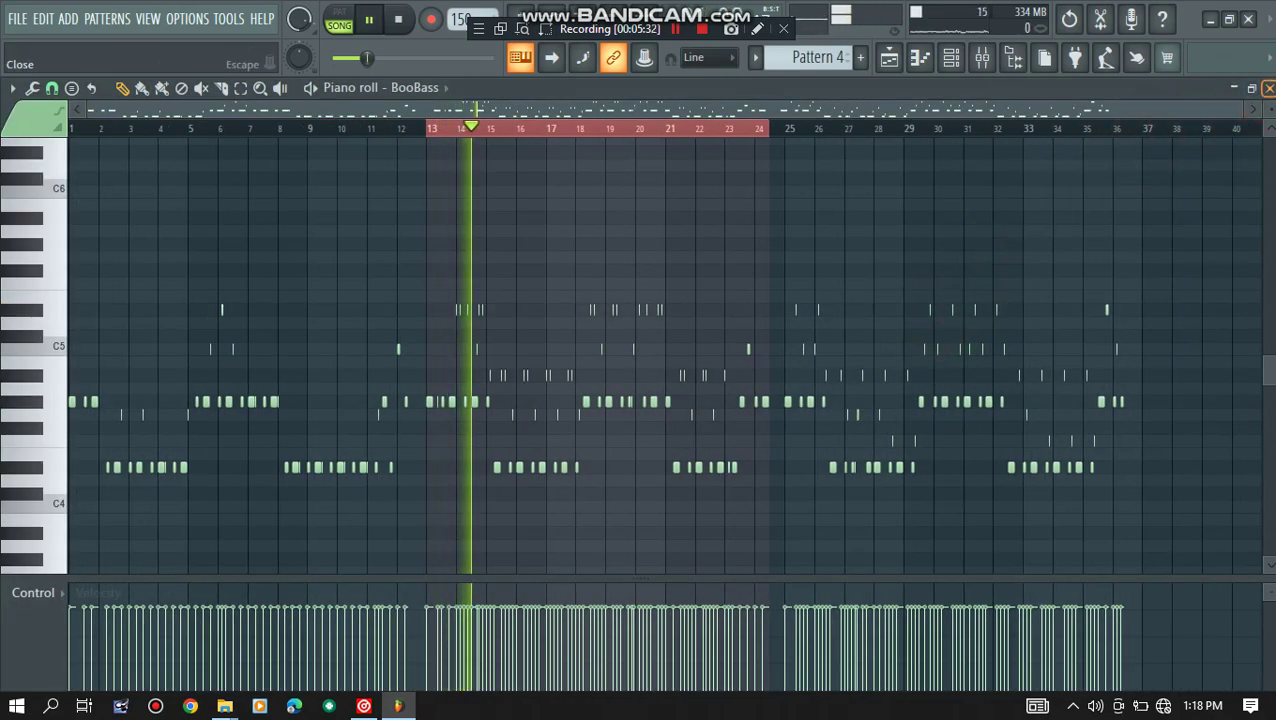
pyautogui.click(1268, 88)
# - Solo Track 5, view the Echo notes of the Pattern 5 clip starting at bar 30, and return to the playlist
pyautogui.rightClick(906, 636)
pyautogui.scroll(1, 550, 390)
pyautogui.scroll(1, 421, 315)
pyautogui.rightClick(242, 309)
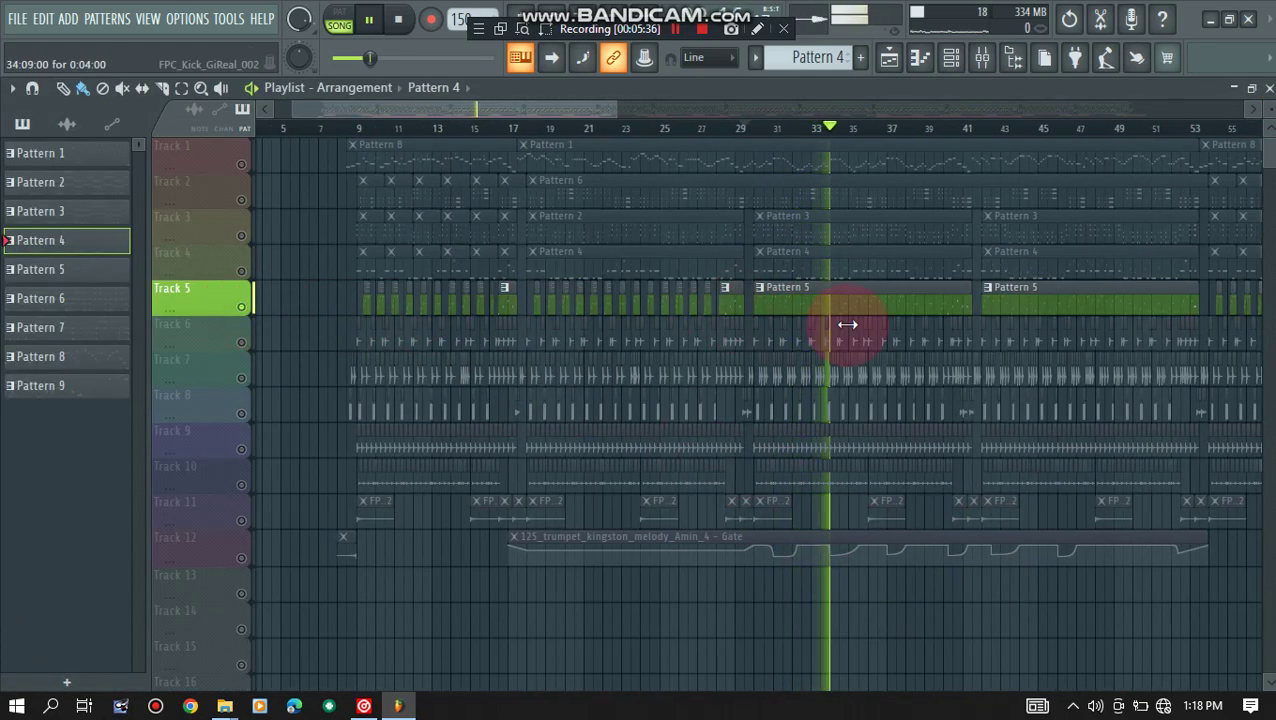
pyautogui.doubleClick(865, 302)
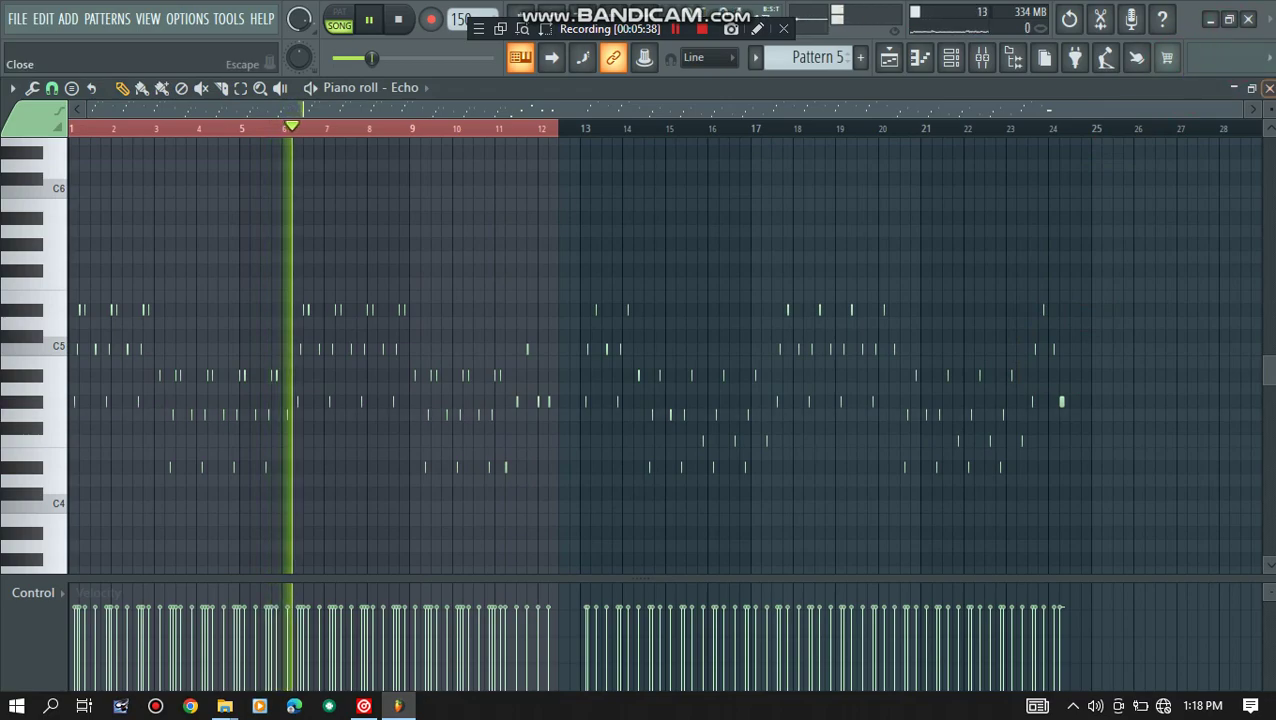
pyautogui.click(1270, 90)
pyautogui.press('F6')
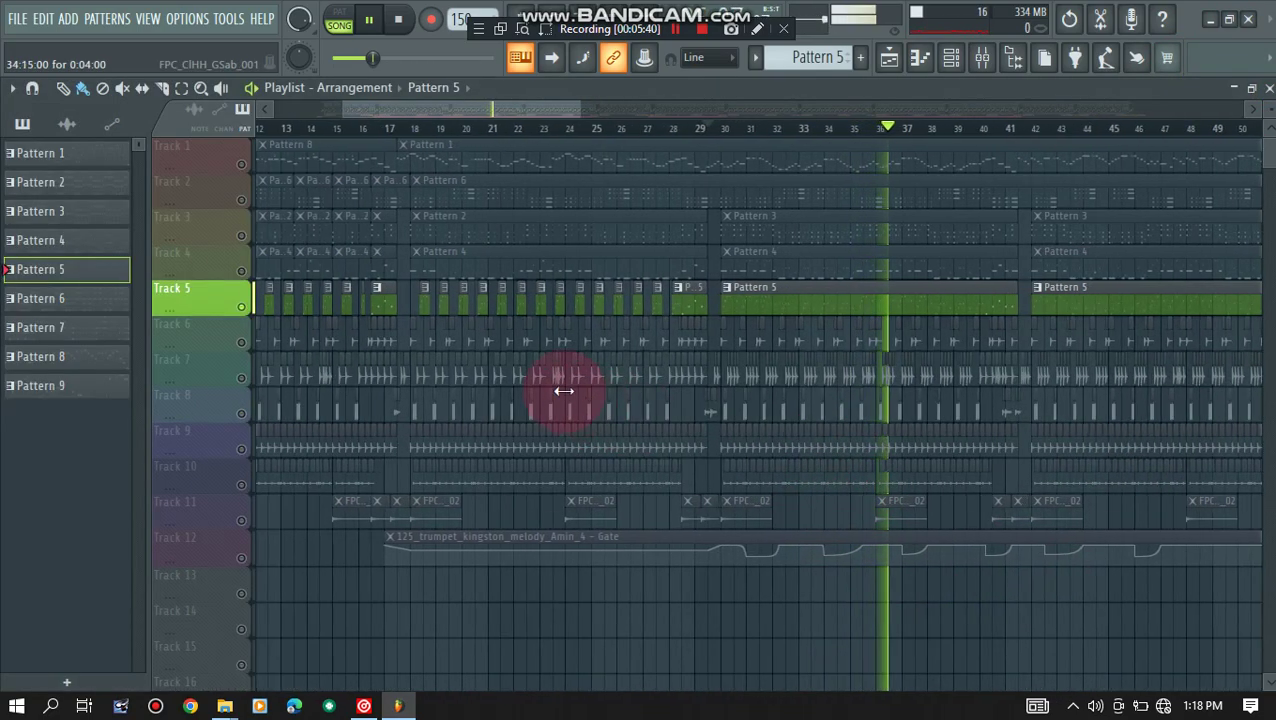
# - Solo Track 6 in the playlist and add Track 7 and Track 8 to the playing tracks one after another
pyautogui.rightClick(243, 343)
pyautogui.scroll(1, 572, 410)
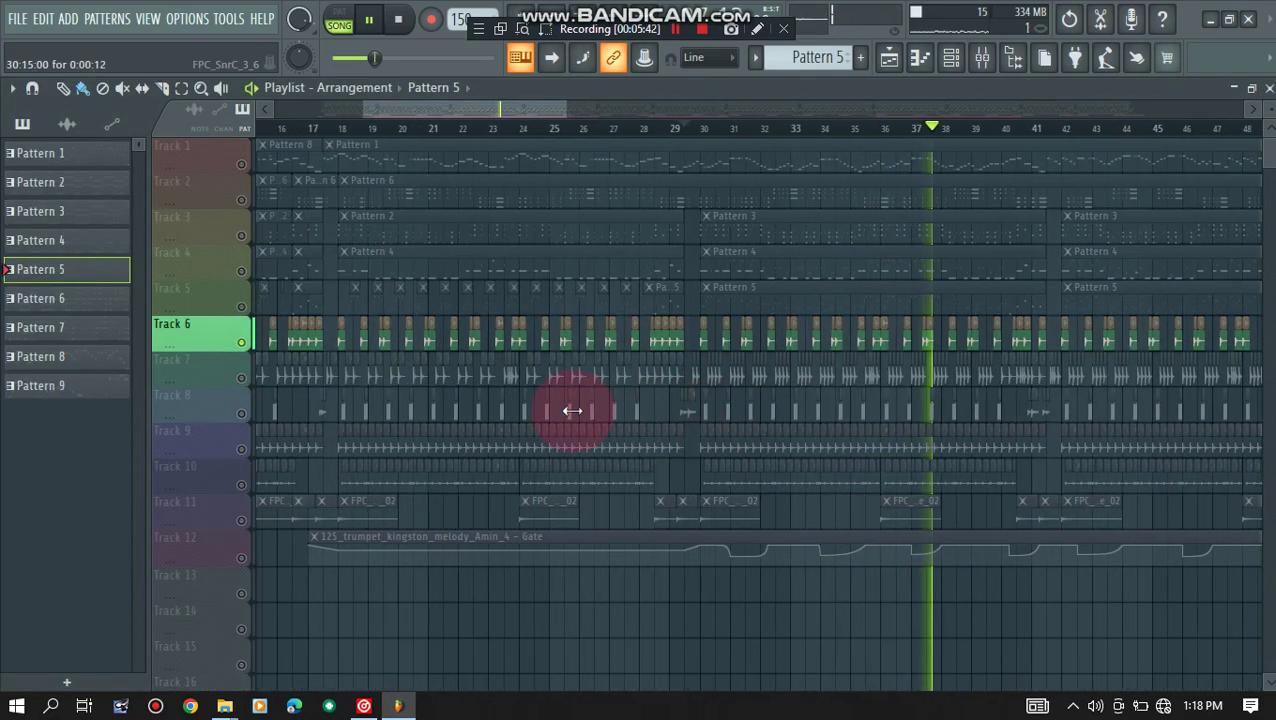
pyautogui.click(245, 380)
pyautogui.scroll(2, 686, 418)
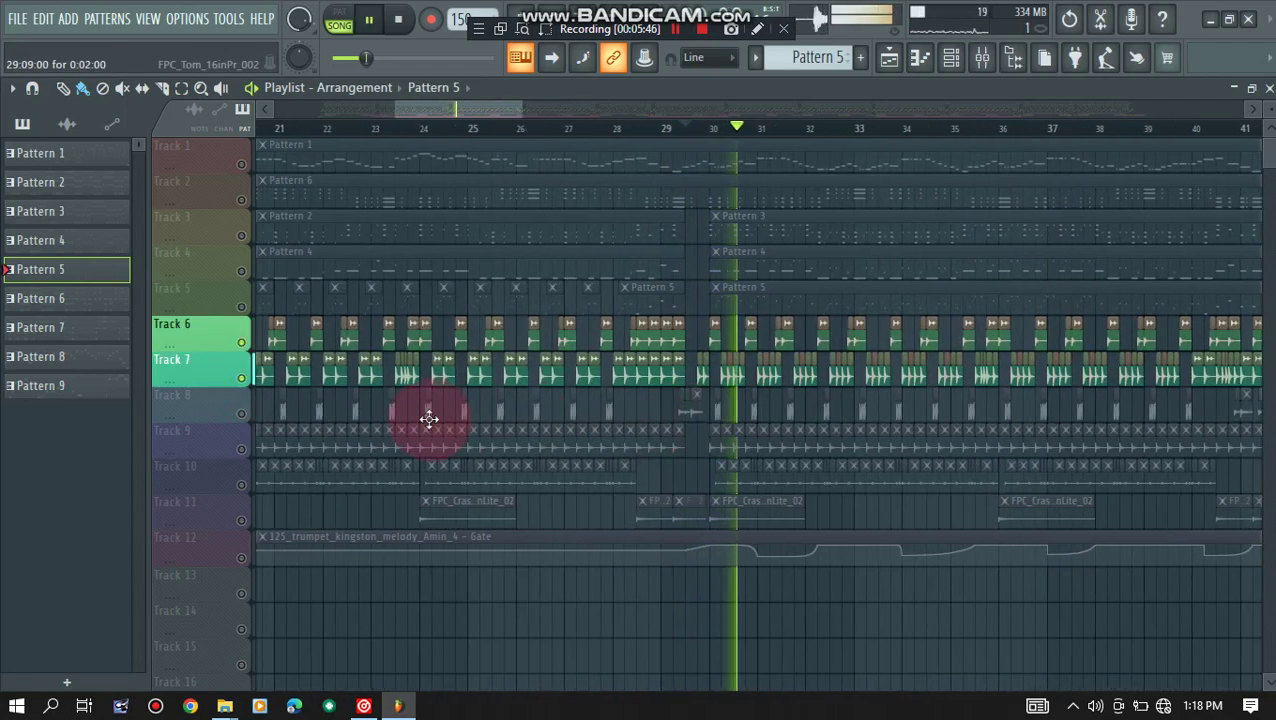
pyautogui.scroll(-2, 429, 419)
pyautogui.scroll(1, 823, 436)
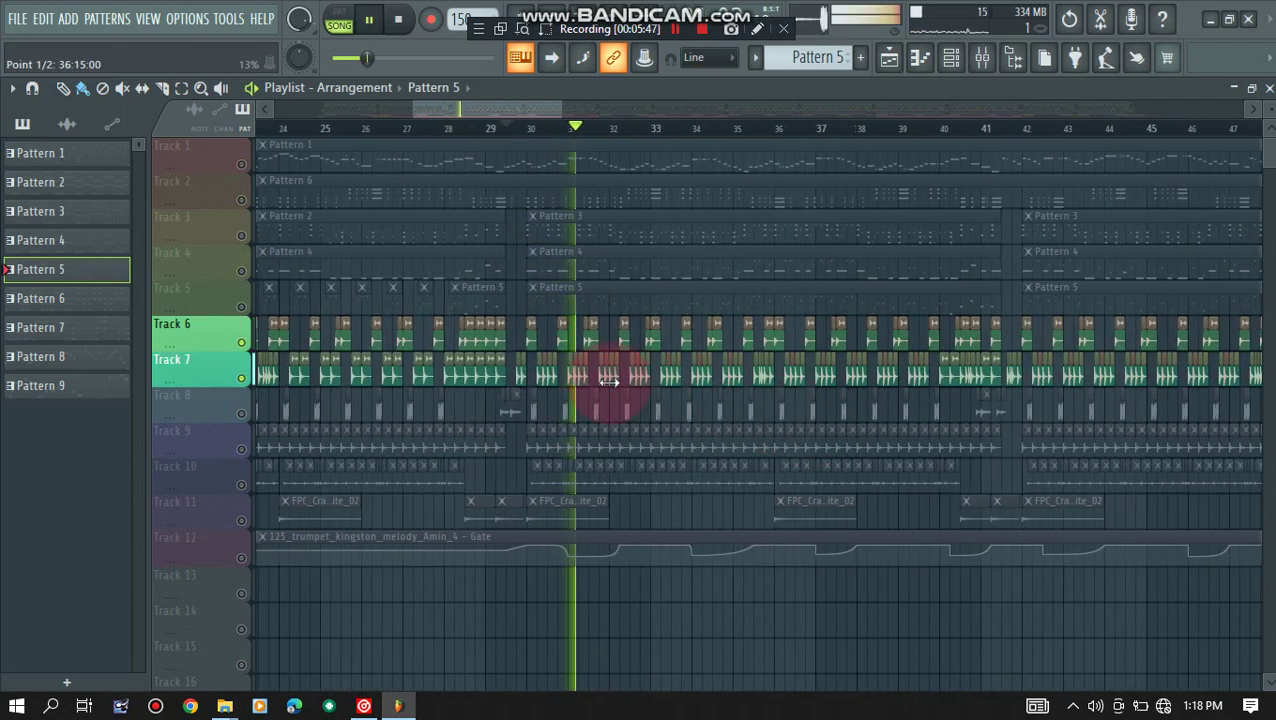
pyautogui.click(243, 412)
pyautogui.scroll(3, 561, 413)
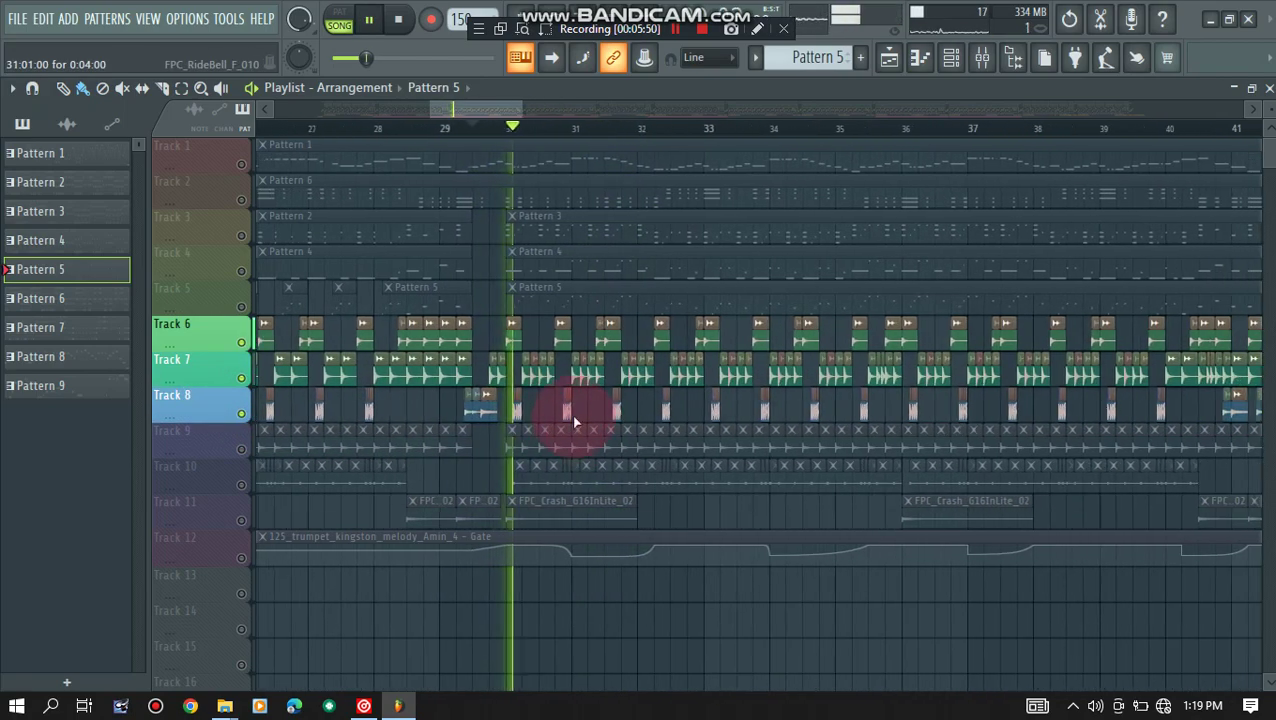
# - Solo Track 8 and play it from the start of its fill clip just after bar 29
pyautogui.rightClick(241, 413)
pyautogui.press('space')
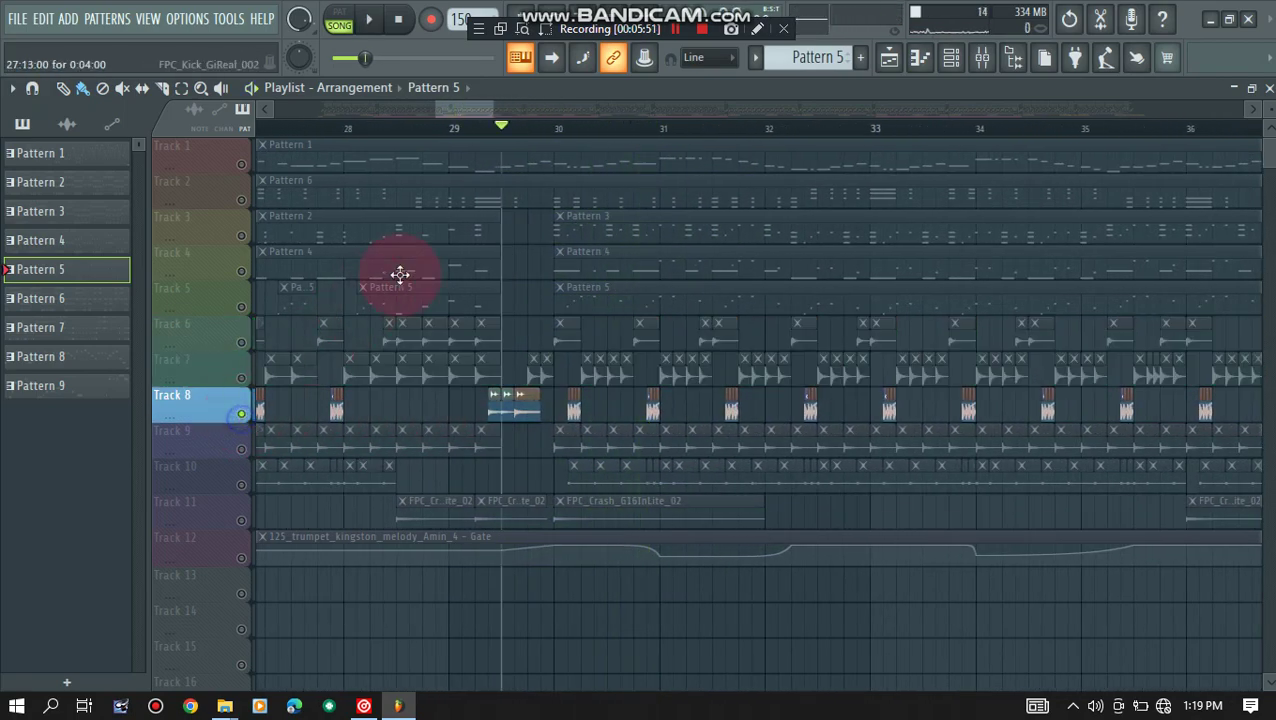
pyautogui.click(485, 136)
pyautogui.press('space')
pyautogui.press('space')
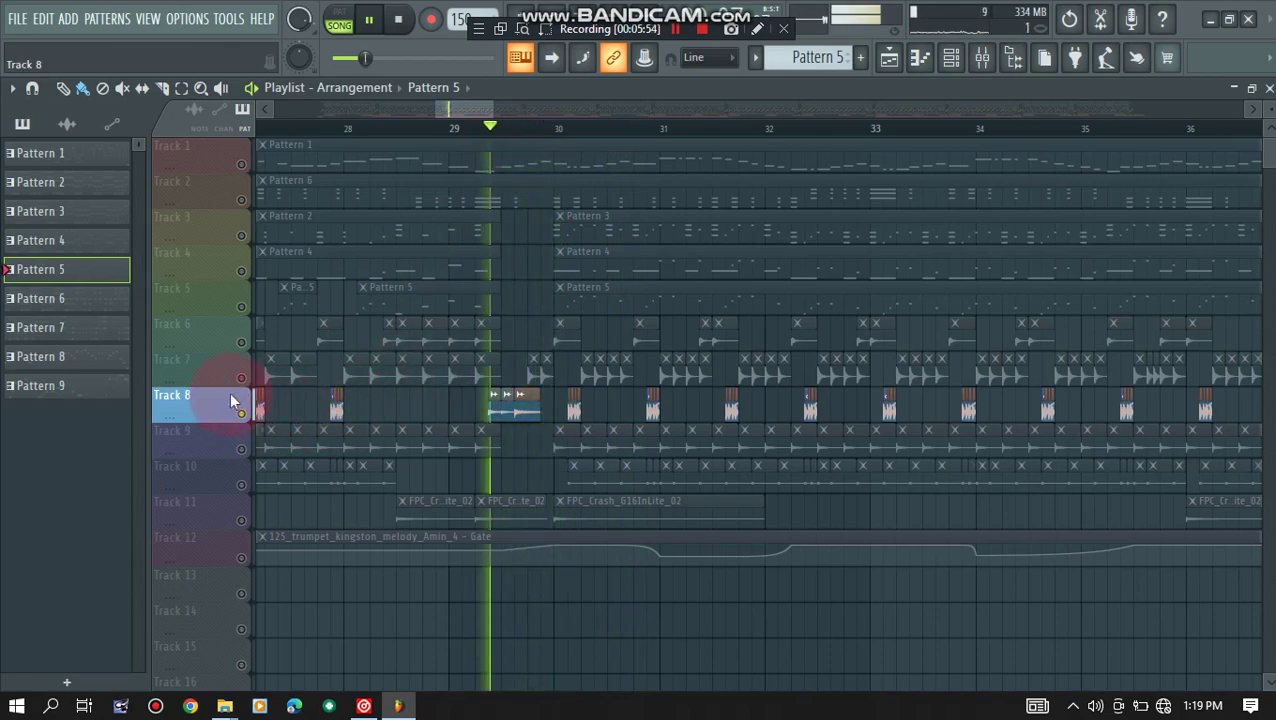
# - Unmute Track 7 and Track 6 alongside Track 8 and restart playback from the fill just after bar 29
pyautogui.click(241, 379)
pyautogui.press('space')
pyautogui.click(242, 343)
pyautogui.press('space')
pyautogui.press('space')
pyautogui.scroll(-3, 507, 430)
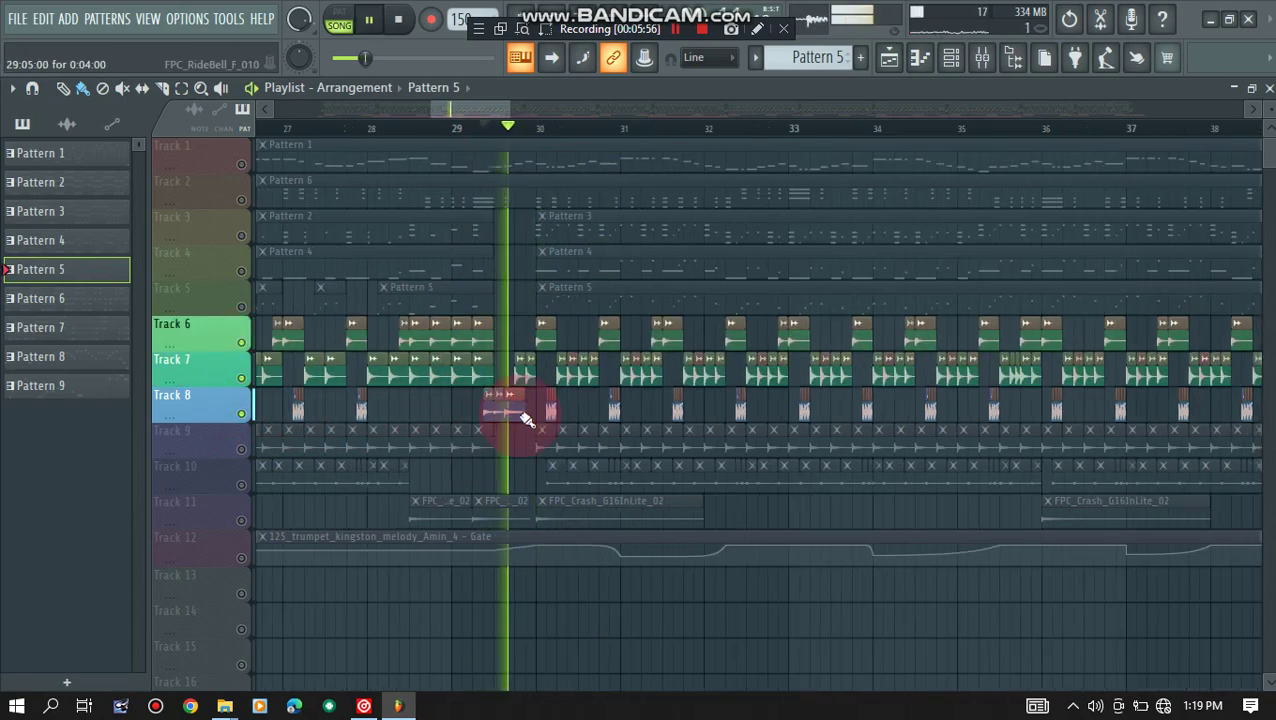
pyautogui.scroll(1, 556, 431)
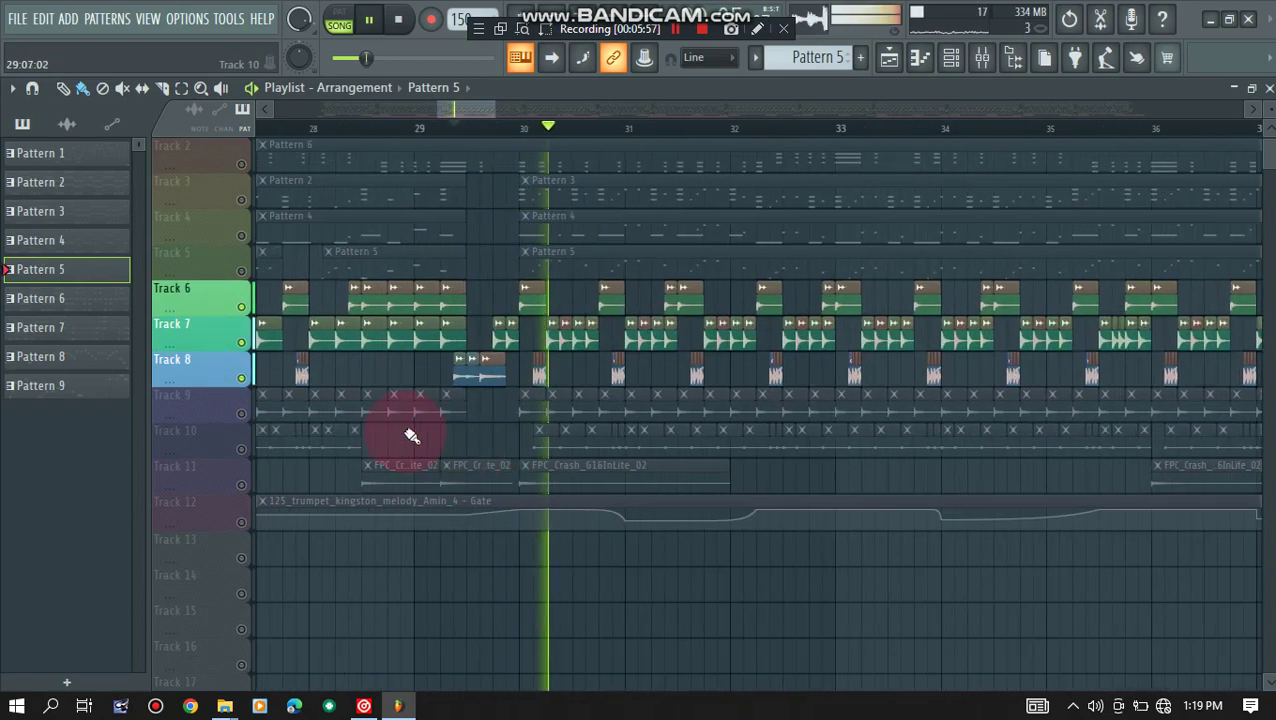
# - Unmute Track 9, Track 10 and Track 11 one by one during playback to hear them with Tracks 6 to 8
pyautogui.click(241, 413)
pyautogui.scroll(-1, 493, 476)
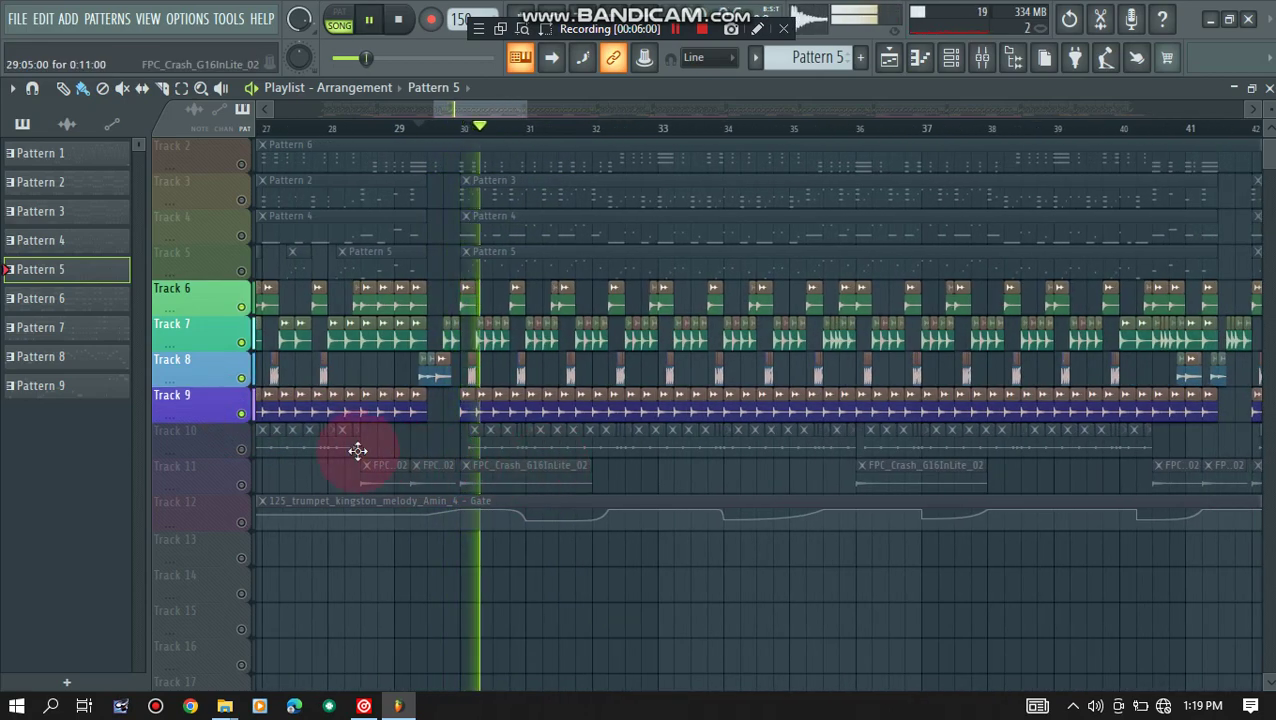
pyautogui.click(238, 450)
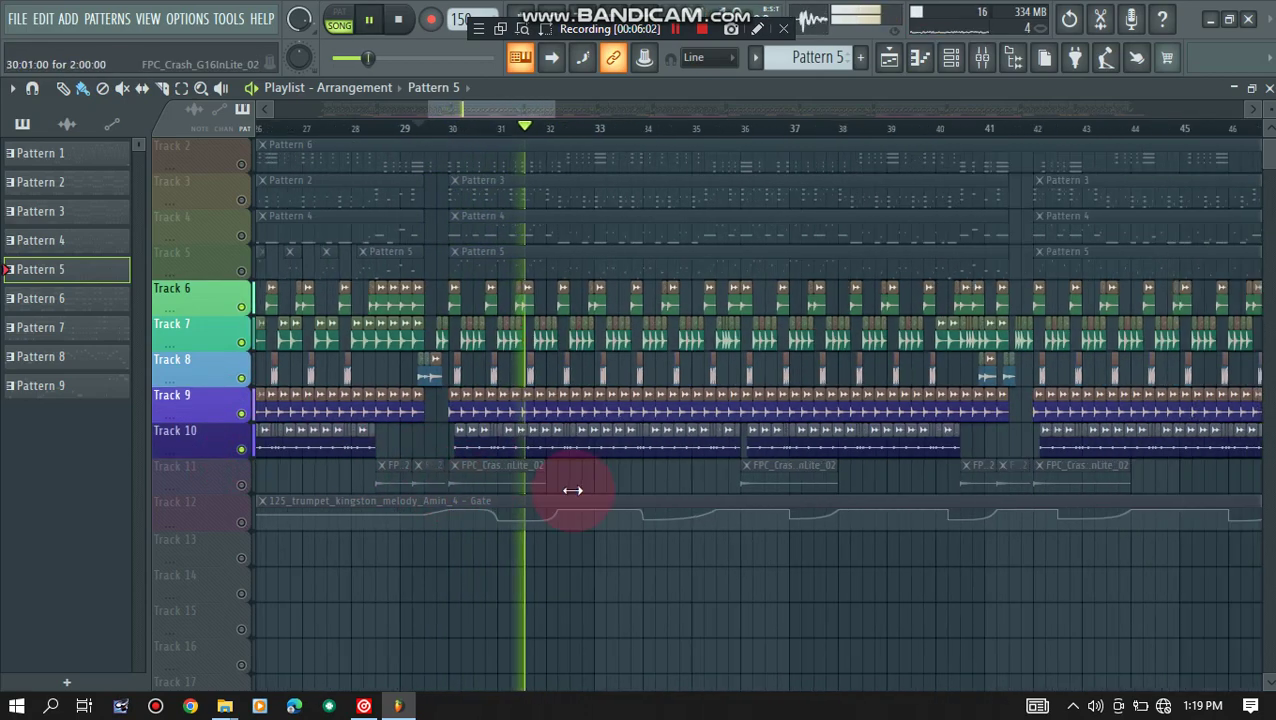
pyautogui.click(241, 485)
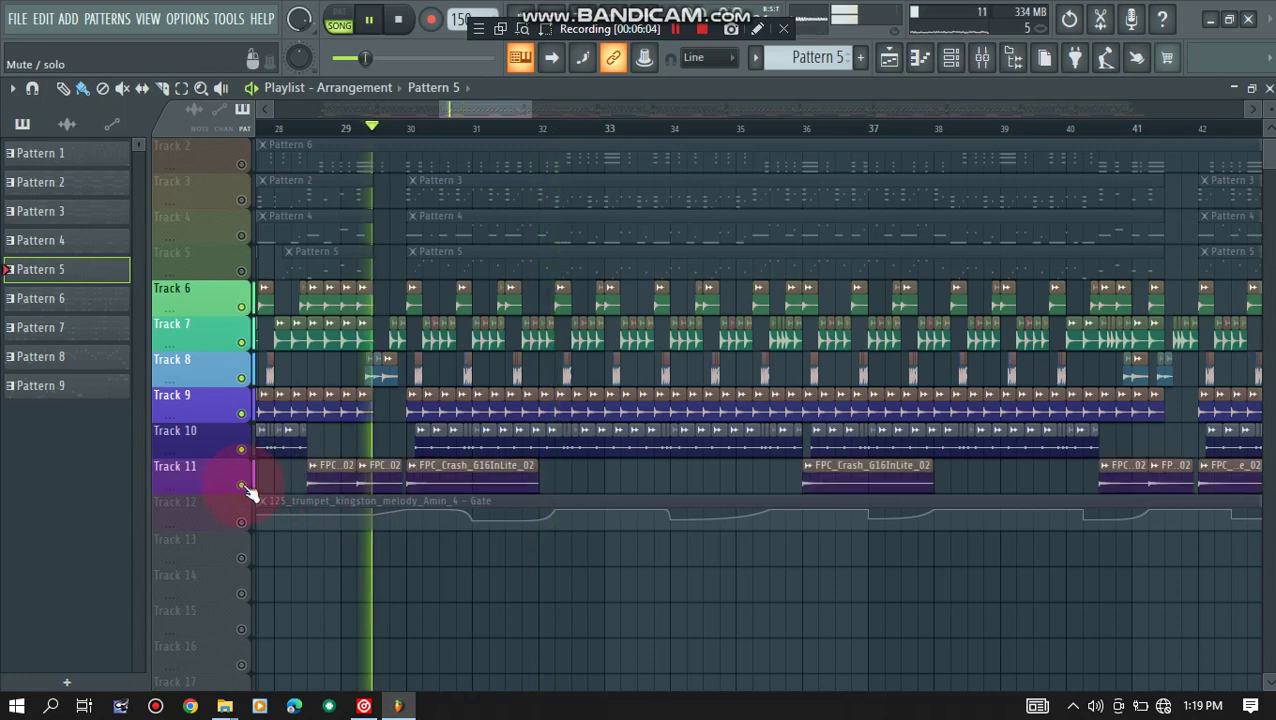
pyautogui.scroll(1, 250, 492)
pyautogui.scroll(-2, 251, 475)
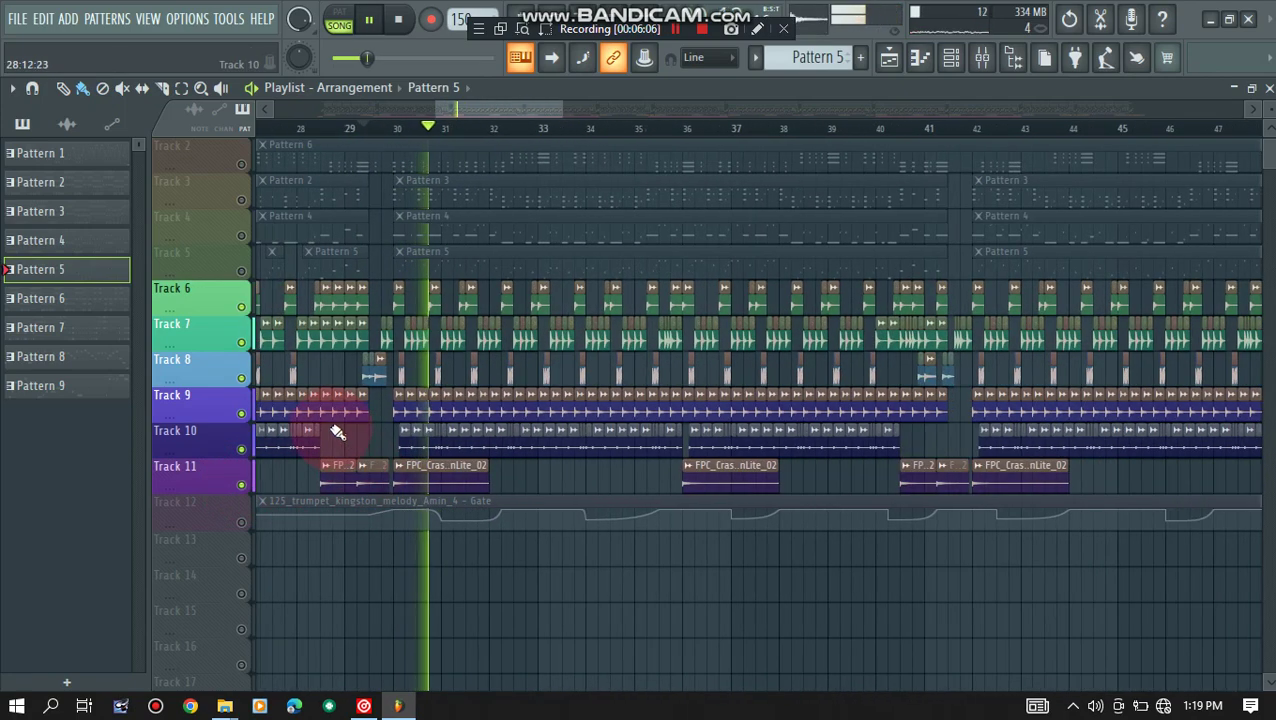
# - Solo Track 10 and bring Track 11 and Track 9 back in beside it
pyautogui.rightClick(249, 451)
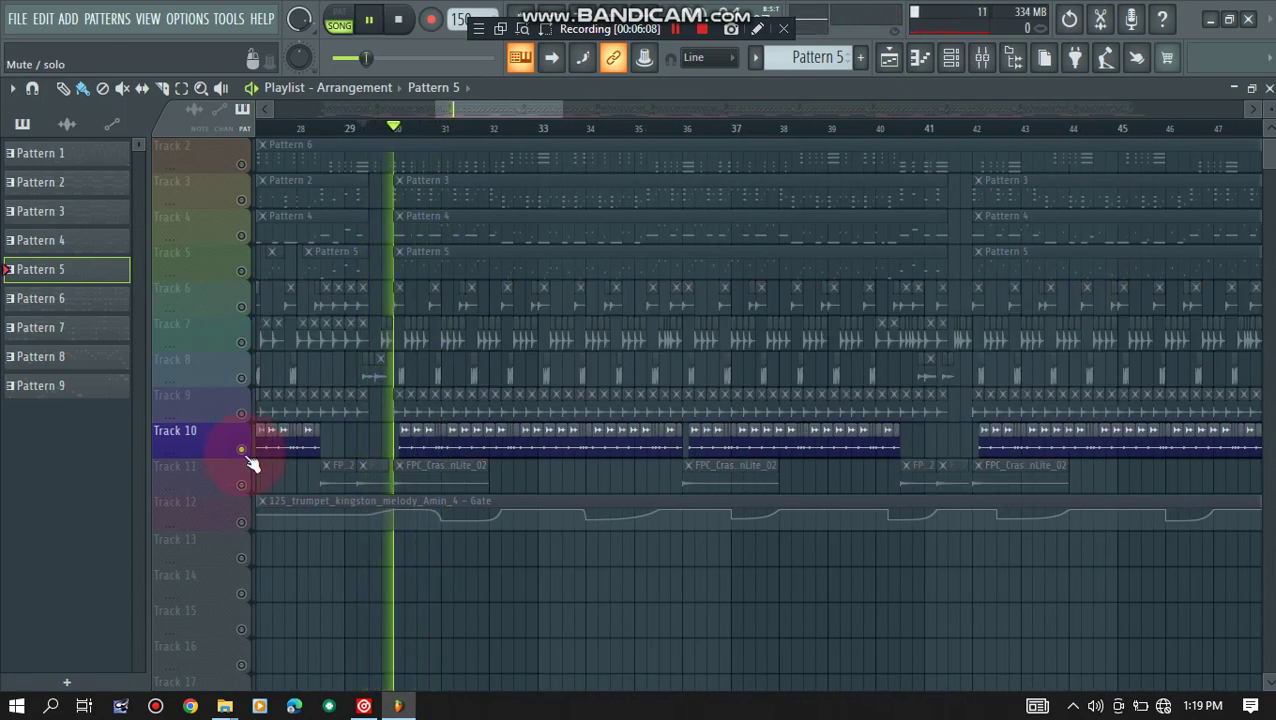
pyautogui.click(243, 486)
pyautogui.click(243, 413)
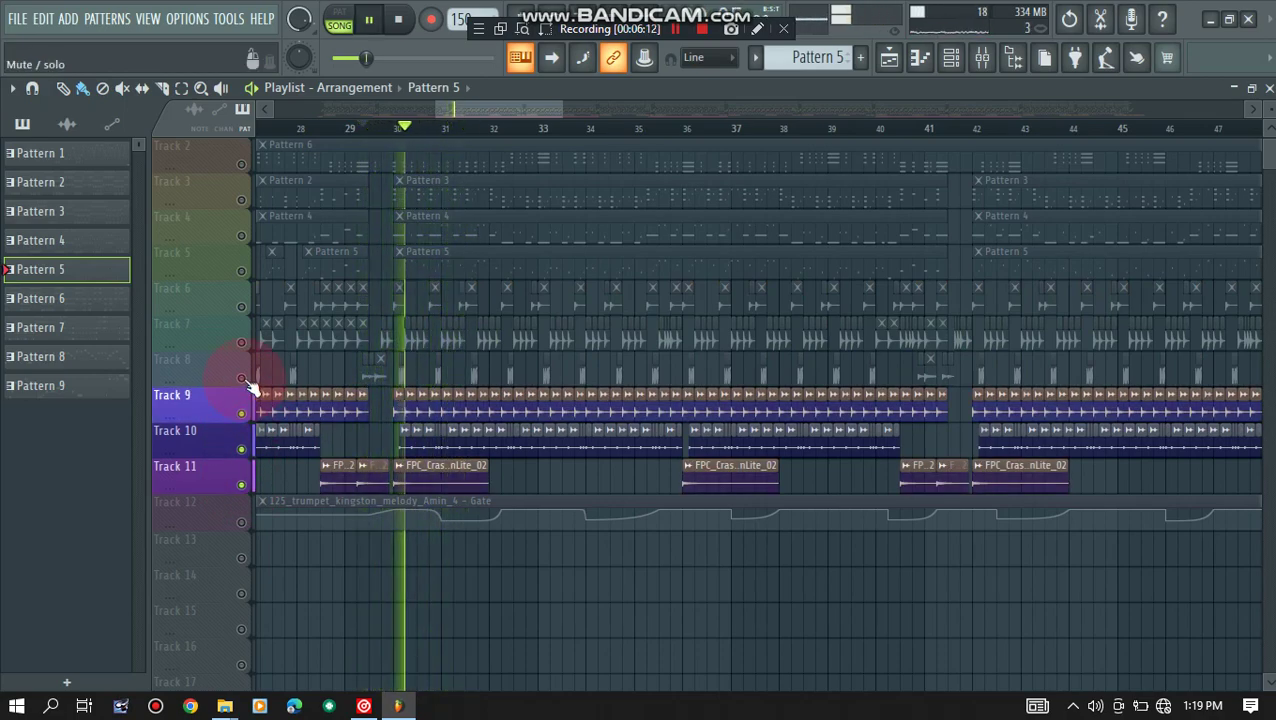
# - Unmute Track 8, Track 7 and Track 6 in turn so that Tracks 6 to 11 play together
pyautogui.click(243, 378)
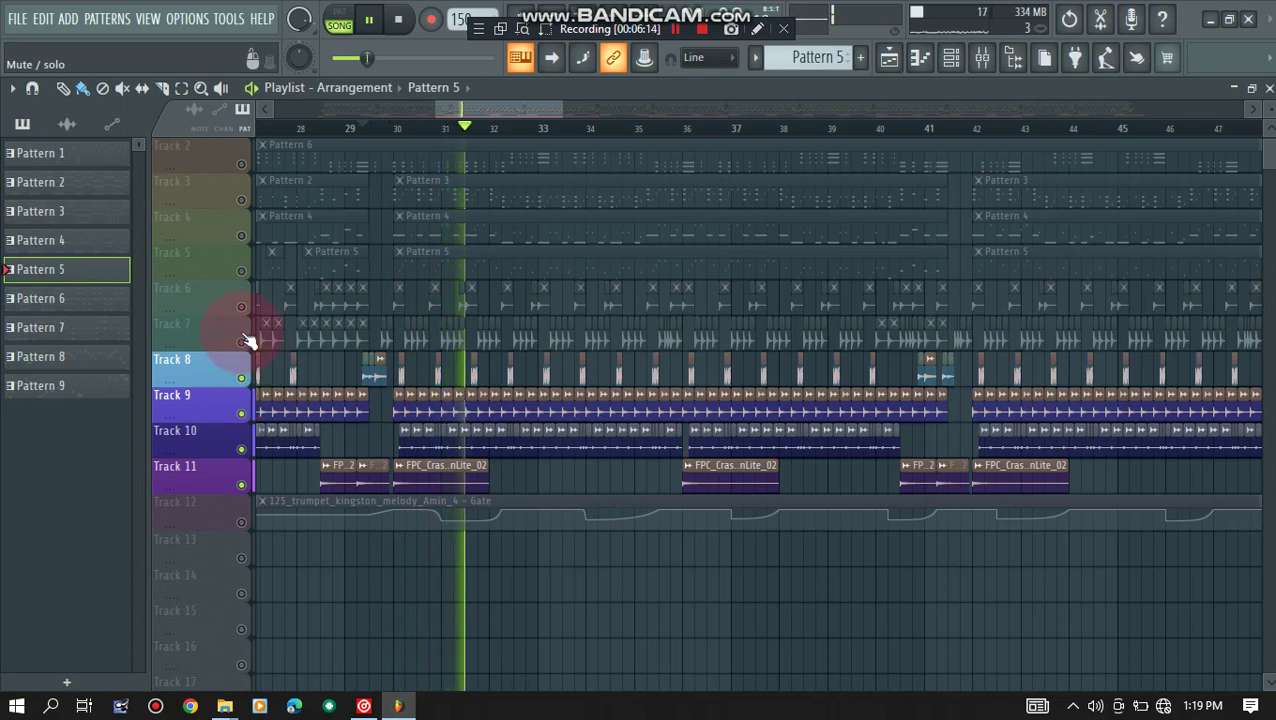
pyautogui.click(246, 341)
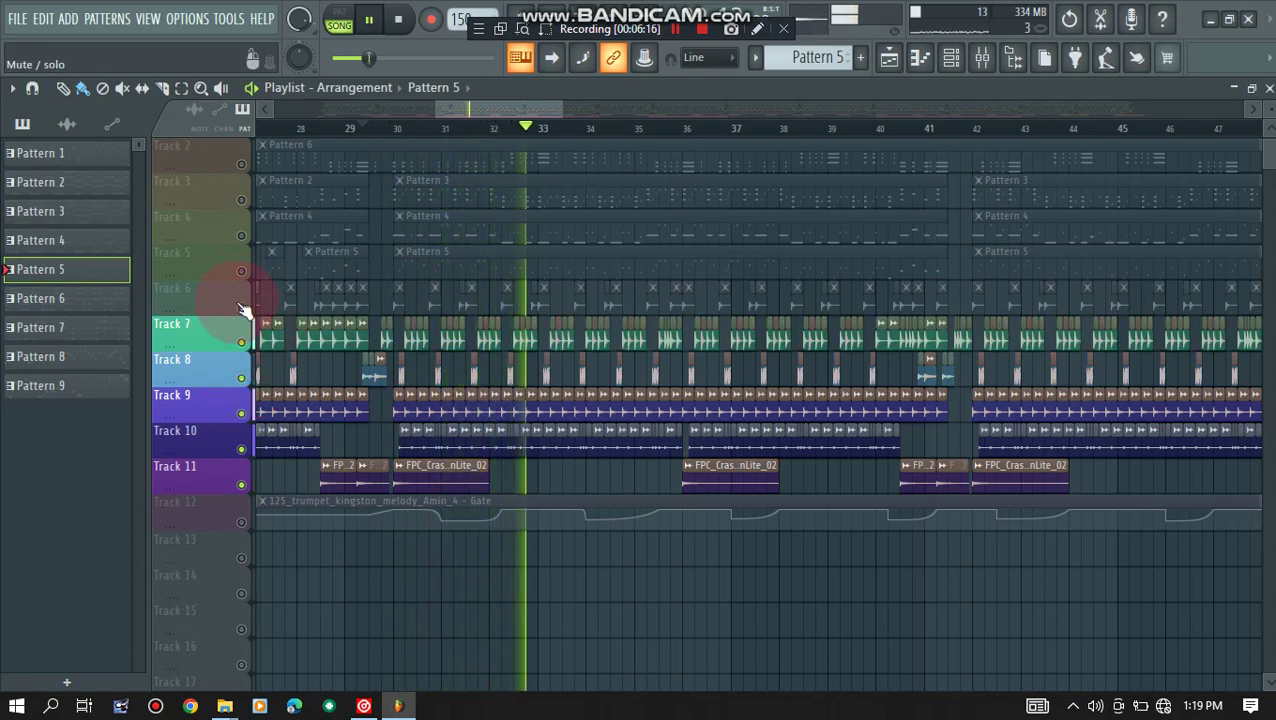
pyautogui.click(241, 307)
pyautogui.scroll(2, 516, 390)
pyautogui.scroll(-5, 461, 407)
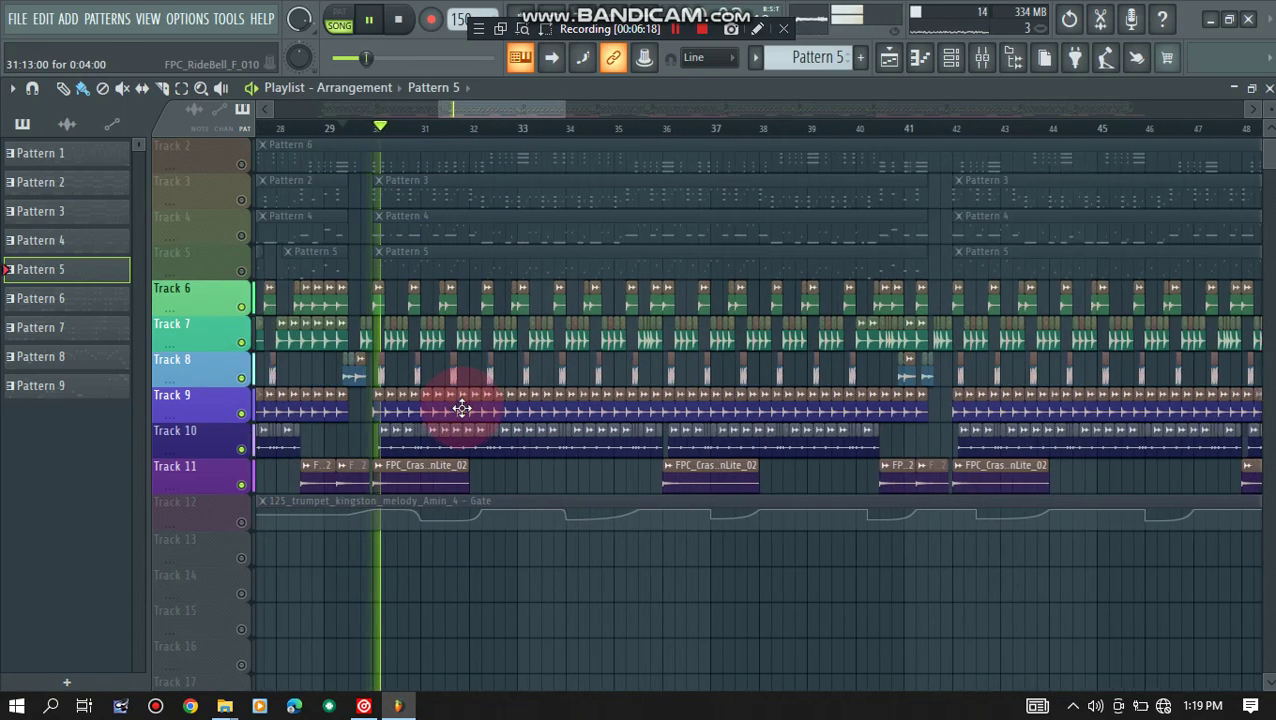